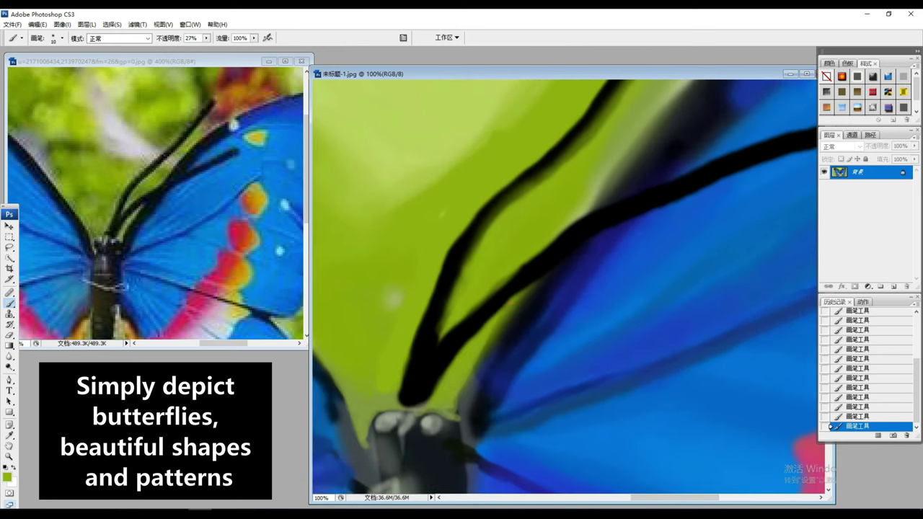
# - Switch the paint colour to black and paint two dark antenna strokes on the butterfly
pyautogui.keyDown('alt'); pyautogui.click(409, 408); pyautogui.keyUp('alt')
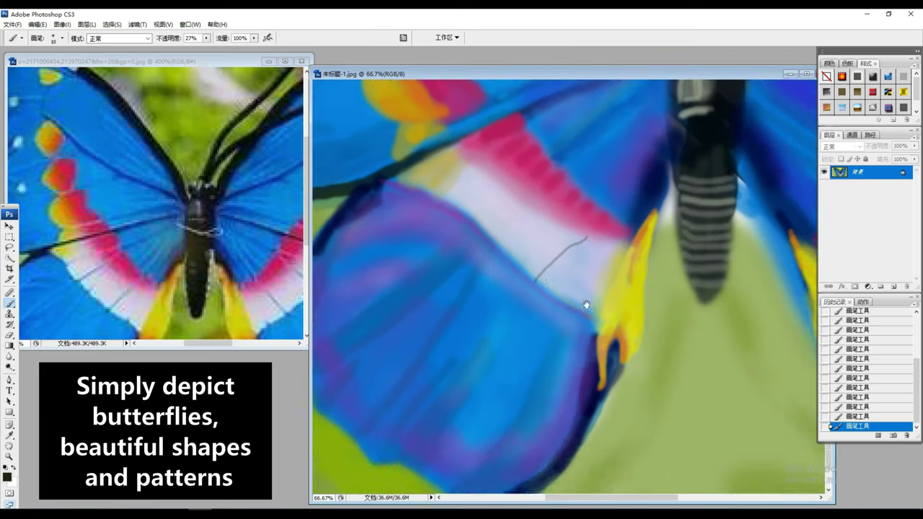
pyautogui.moveTo(602, 287); pyautogui.dragTo(552, 332)
pyautogui.moveTo(581, 220); pyautogui.dragTo(505, 285)
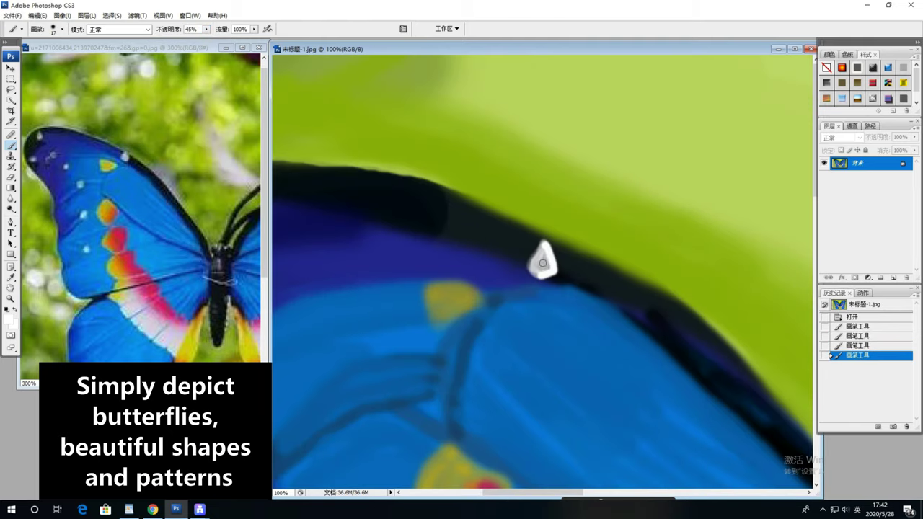
# - Paint light-blue droplet highlights and small light-blue spots along the wing's edge
pyautogui.moveTo(543, 263)
pyautogui.mouseDown()
pyautogui.moveTo(548, 249)
pyautogui.moveTo(548, 273)
pyautogui.mouseUp()
pyautogui.moveTo(380, 283); pyautogui.dragTo(586, 286)
pyautogui.moveTo(393, 185); pyautogui.dragTo(399, 205)
pyautogui.moveTo(388, 375)
pyautogui.mouseDown()
pyautogui.moveTo(397, 334)
pyautogui.moveTo(368, 320)
pyautogui.mouseUp()
pyautogui.moveTo(579, 362); pyautogui.dragTo(559, 312)
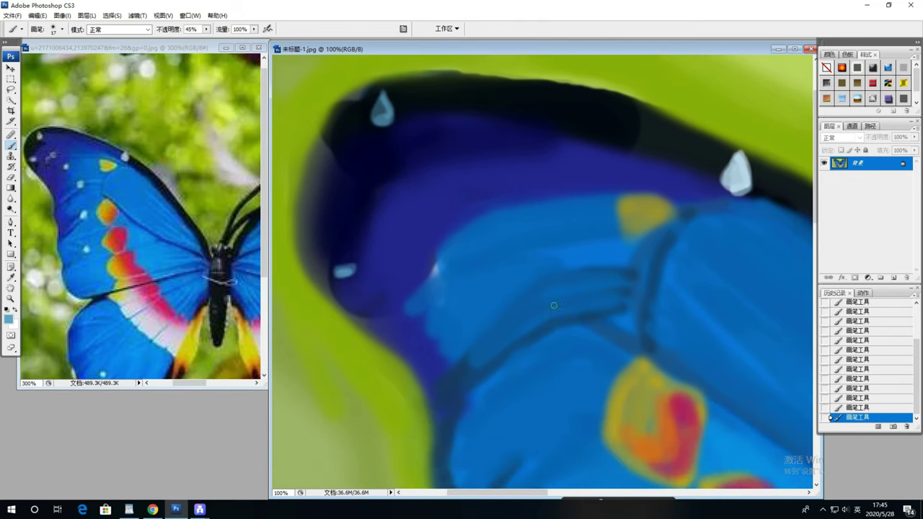
pyautogui.moveTo(491, 239); pyautogui.dragTo(500, 241)
pyautogui.moveTo(443, 192); pyautogui.dragTo(451, 196)
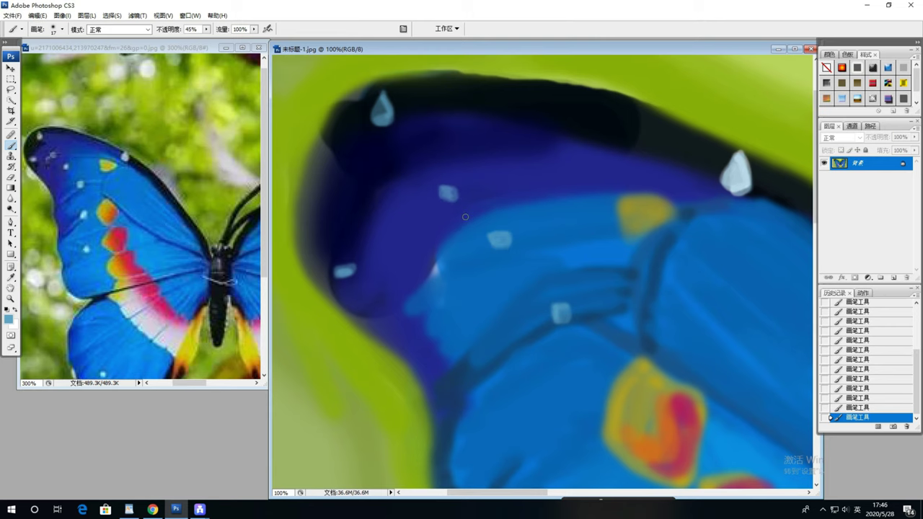
# - Outline the wing's yellow patch in light green
pyautogui.click(9, 319)
pyautogui.click(43, 426)
pyautogui.moveTo(624, 205); pyautogui.dragTo(635, 229)
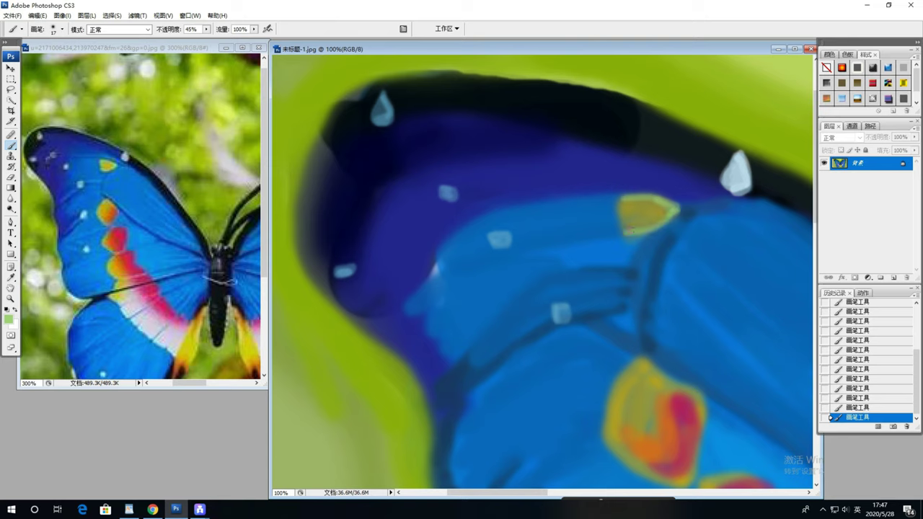
pyautogui.keyDown('alt'); pyautogui.click(547, 234); pyautogui.keyUp('alt')
pyautogui.keyDown('ctrl'); pyautogui.click(613, 331); pyautogui.keyUp('ctrl')
# - Switch to a light blue and add small light-blue strokes across the wing
pyautogui.click(9, 319)
pyautogui.click(404, 181)
pyautogui.click(552, 128)
pyautogui.scroll(-2, 505, 303)
pyautogui.moveTo(477, 271)
pyautogui.mouseDown()
pyautogui.moveTo(474, 294)
pyautogui.moveTo(480, 289)
pyautogui.mouseUp()
pyautogui.scroll(-3, 505, 303)
pyautogui.moveTo(492, 326); pyautogui.dragTo(496, 339)
pyautogui.scroll(-4, 505, 303)
# - Check the reference photo, zoom the painting to 50%, and select dark navy as the paint colour
pyautogui.click(215, 352)
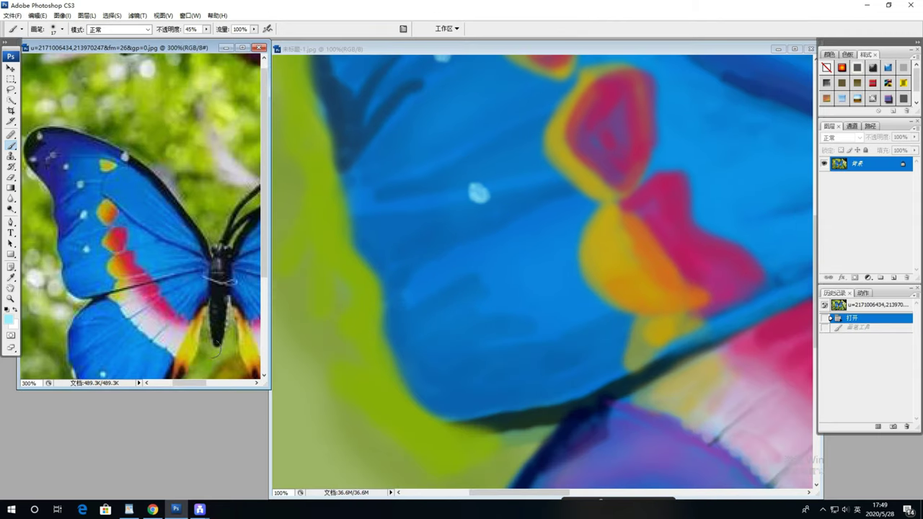
pyautogui.scroll(-3, 215, 352)
pyautogui.click(505, 48)
pyautogui.hotkey('ctrl', '-')
pyautogui.hotkey('ctrl', '-')
pyautogui.click(54, 28)
pyautogui.click(9, 319)
pyautogui.click(380, 234)
pyautogui.press('Return')
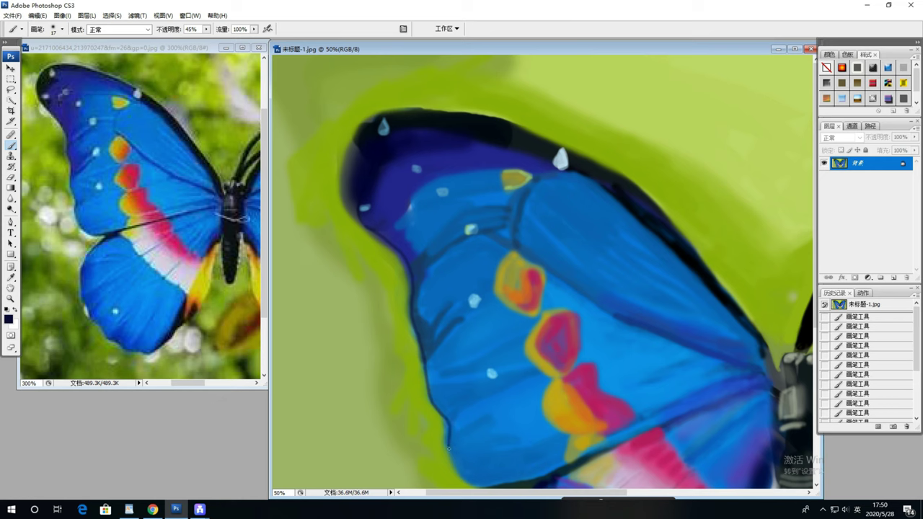
# - Paint a dark navy vein, then wash brighter blue over the wing with a size-61 brush
pyautogui.click(449, 448)
pyautogui.moveTo(474, 310); pyautogui.dragTo(463, 332)
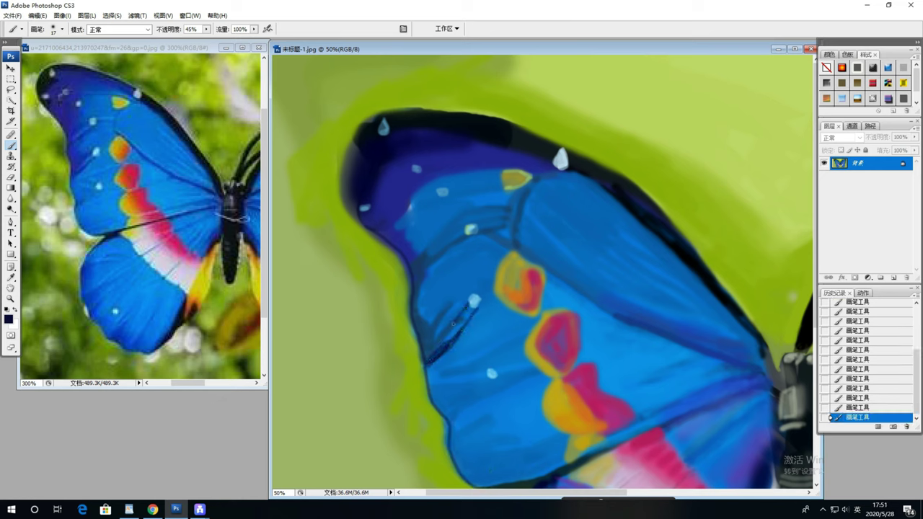
pyautogui.click(9, 318)
pyautogui.click(433, 339)
pyautogui.click(528, 324)
pyautogui.click(55, 29)
pyautogui.press('Return')
pyautogui.moveTo(404, 216)
pyautogui.mouseDown()
pyautogui.moveTo(433, 221)
pyautogui.moveTo(463, 307)
pyautogui.mouseUp()
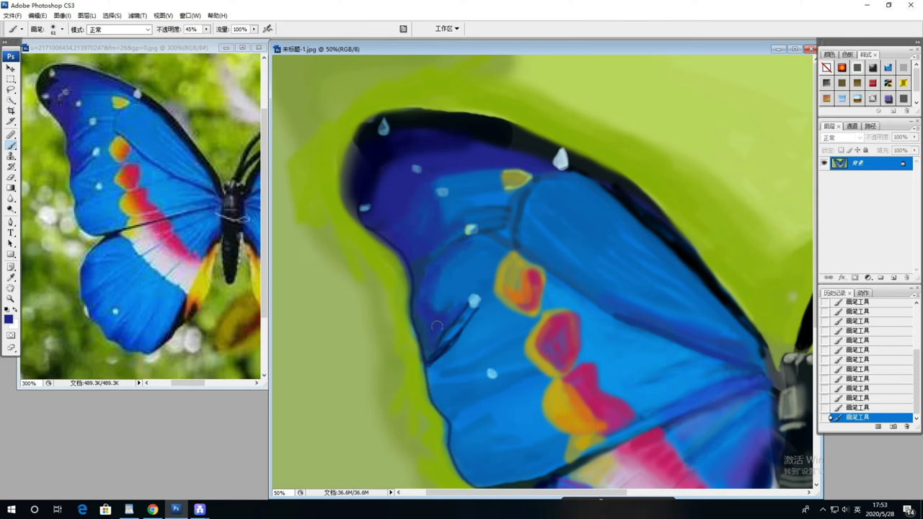
# - Add dark-blue strokes on the upper wing, darken its lower edge, and set the brush to size 38
pyautogui.moveTo(481, 240); pyautogui.dragTo(464, 211)
pyautogui.scroll(-3, 443, 181)
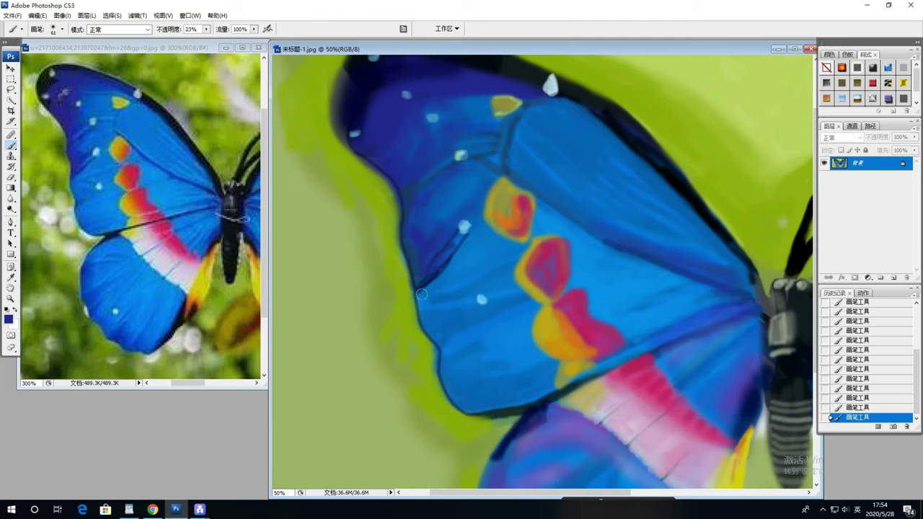
pyautogui.moveTo(480, 408); pyautogui.dragTo(547, 369)
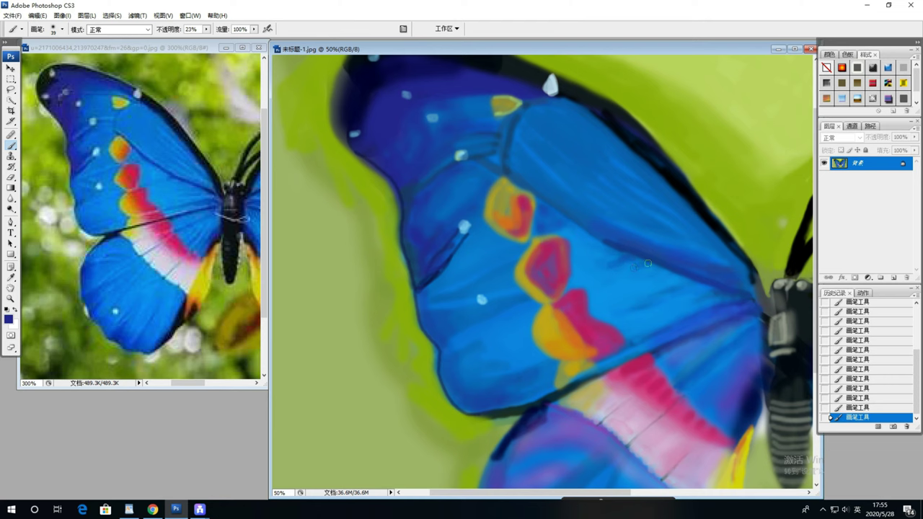
pyautogui.hotkey('ctrl', 'z')
pyautogui.moveTo(642, 291); pyautogui.dragTo(647, 294)
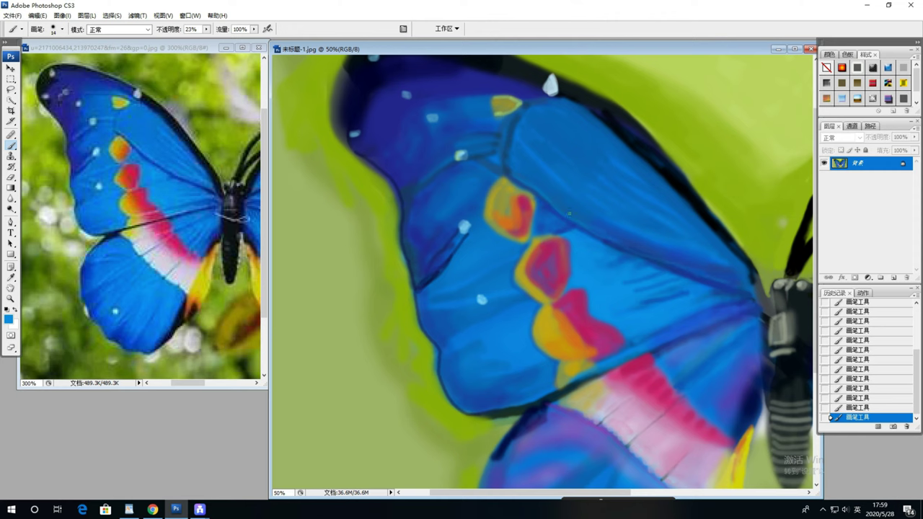
pyautogui.press('.')
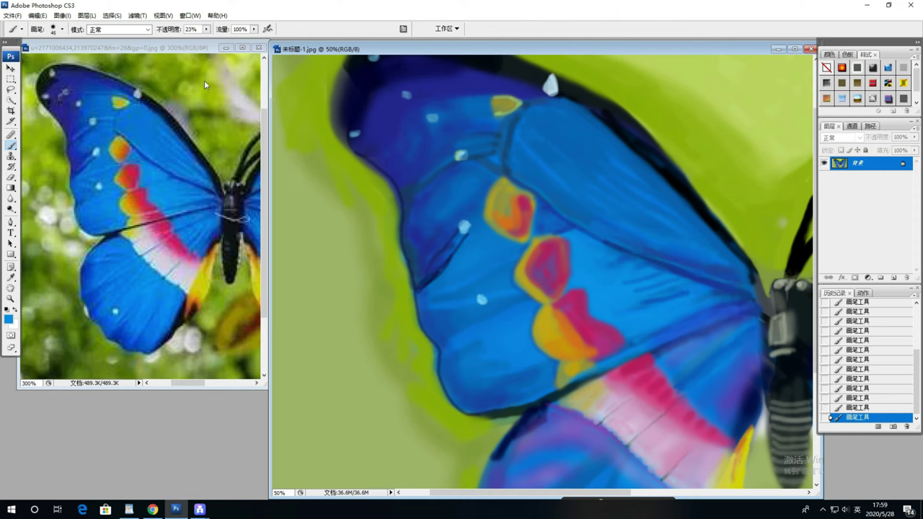
pyautogui.press('.')
pyautogui.moveTo(604, 258)
pyautogui.mouseDown()
pyautogui.moveTo(564, 235)
pyautogui.moveTo(544, 127)
pyautogui.mouseUp()
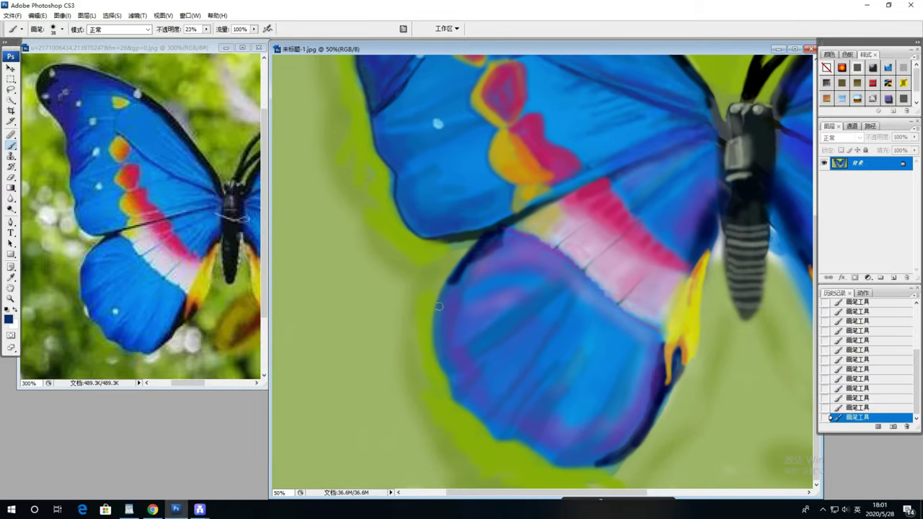
# - Trace a sampled dark-blue outline along the hindwing's left and bottom edges with a size-15, 84% opacity brush
pyautogui.press('8')
pyautogui.press('4')
pyautogui.press(',')
pyautogui.moveTo(439, 301); pyautogui.dragTo(451, 390)
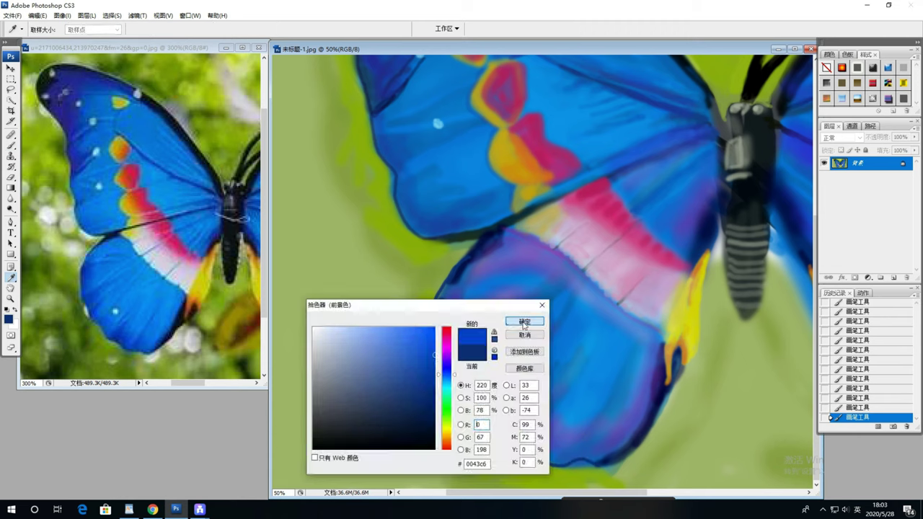
pyautogui.press('i')
pyautogui.press('Return')
pyautogui.press('b')
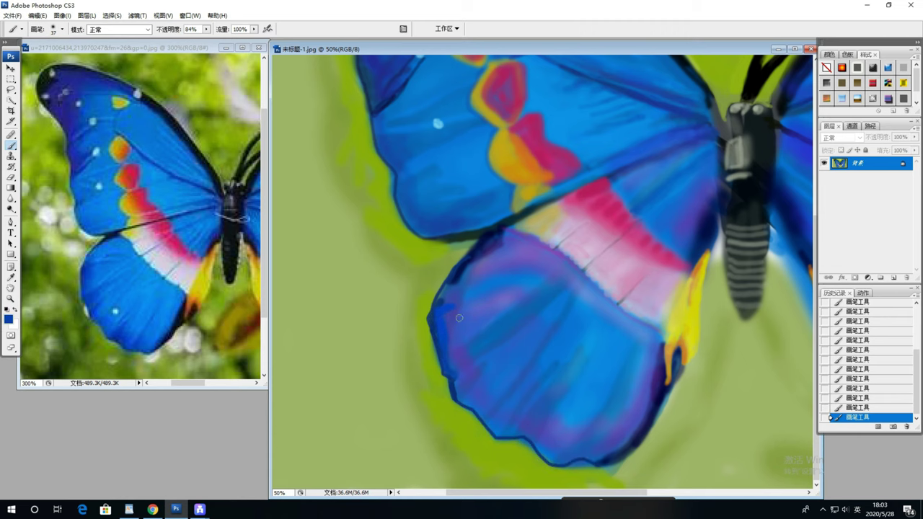
pyautogui.moveTo(458, 373); pyautogui.dragTo(471, 357)
pyautogui.moveTo(461, 399); pyautogui.dragTo(504, 434)
pyautogui.moveTo(554, 459); pyautogui.dragTo(578, 453)
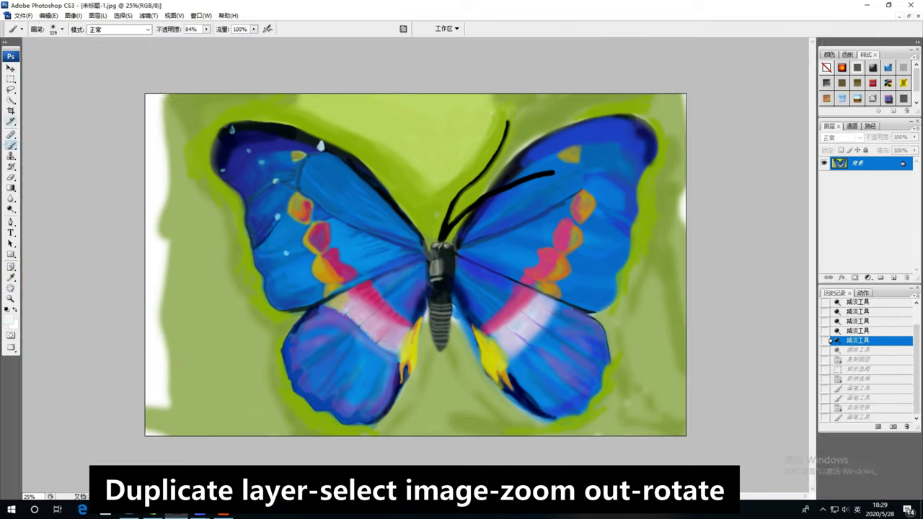
# - Duplicate the painting onto a new layer and rotate the copy about 30°
pyautogui.hotkey('ctrl', 'j')
pyautogui.hotkey('ctrl', 't')
pyautogui.moveTo(693, 440); pyautogui.dragTo(722, 360)
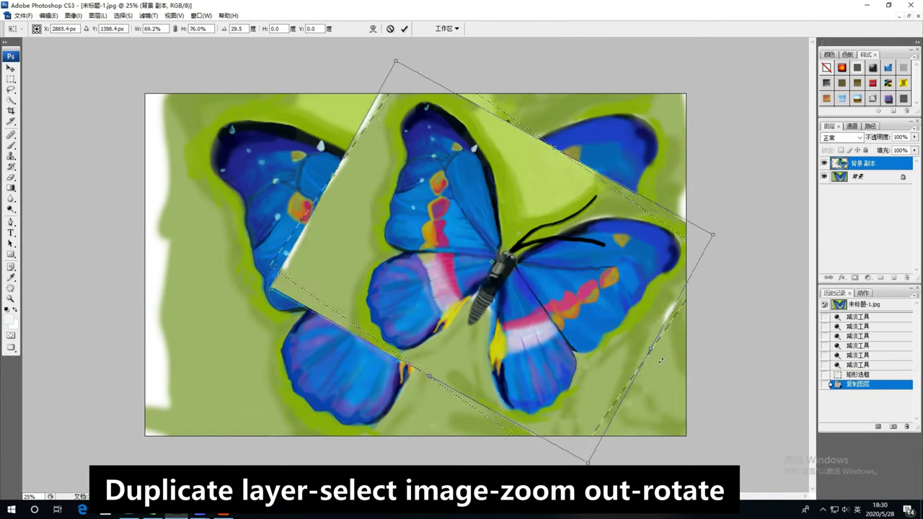
pyautogui.press('Return')
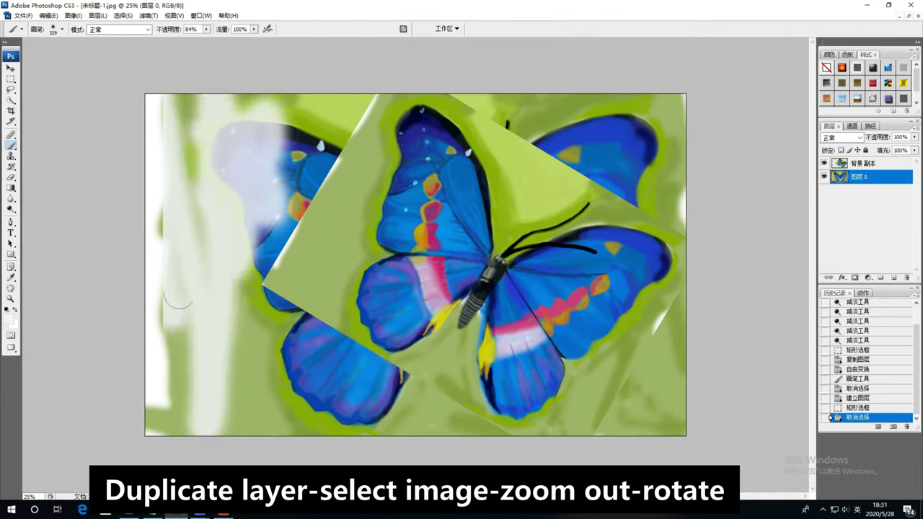
# - Paint out the leftover background butterflies and surrounding green with white on the lower layer
pyautogui.moveTo(277, 320); pyautogui.dragTo(462, 426)
pyautogui.moveTo(238, 289); pyautogui.dragTo(323, 365)
pyautogui.moveTo(339, 332); pyautogui.dragTo(505, 425)
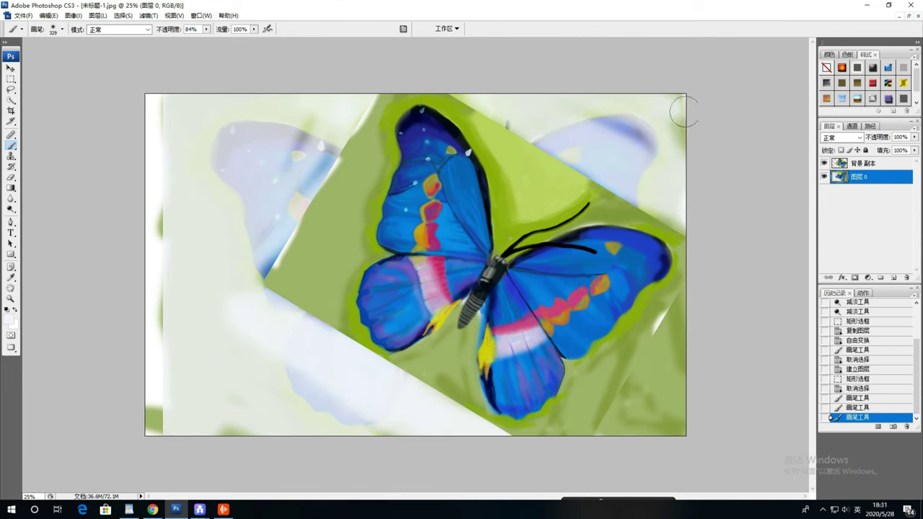
pyautogui.moveTo(476, 108); pyautogui.dragTo(678, 216)
pyautogui.moveTo(284, 406); pyautogui.dragTo(166, 355)
pyautogui.moveTo(187, 188); pyautogui.dragTo(336, 98)
pyautogui.moveTo(505, 108); pyautogui.dragTo(678, 144)
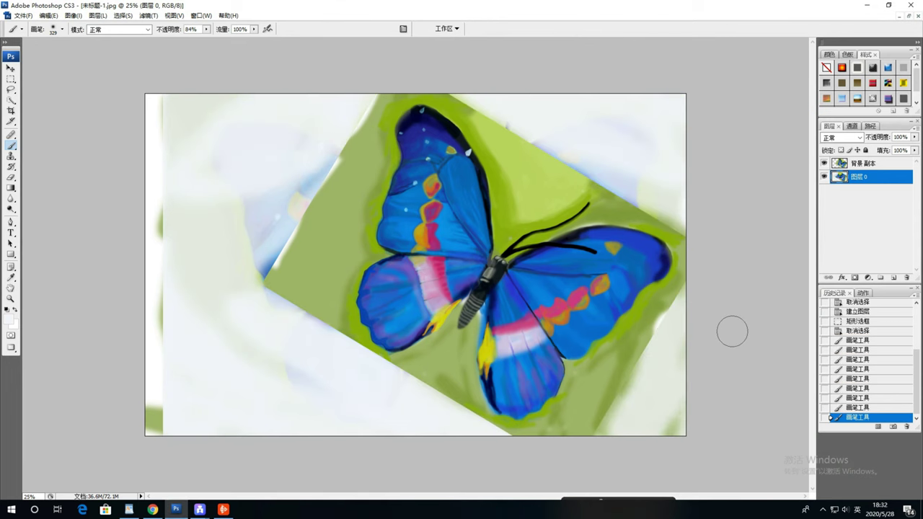
pyautogui.moveTo(685, 404); pyautogui.dragTo(613, 339)
pyautogui.moveTo(238, 289); pyautogui.dragTo(336, 173)
pyautogui.moveTo(476, 115); pyautogui.dragTo(678, 224)
# - On the top copy layer, whiten the green area to the right of the butterfly
pyautogui.click(863, 163)
pyautogui.moveTo(505, 123); pyautogui.dragTo(620, 202)
pyautogui.moveTo(448, 101); pyautogui.dragTo(504, 151)
pyautogui.moveTo(635, 217)
pyautogui.mouseDown()
pyautogui.moveTo(609, 396)
pyautogui.moveTo(383, 377)
pyautogui.moveTo(291, 208)
pyautogui.moveTo(363, 97)
pyautogui.moveTo(284, 166)
pyautogui.mouseUp()
# - Narrow the lower layer 图层 0 from its left edge and paint the lower-right strip white
pyautogui.press('v')
pyautogui.click(859, 177)
pyautogui.hotkey('ctrl', 't')
pyautogui.moveTo(145, 436)
pyautogui.mouseDown()
pyautogui.moveTo(174, 434)
pyautogui.moveTo(182, 399)
pyautogui.mouseUp()
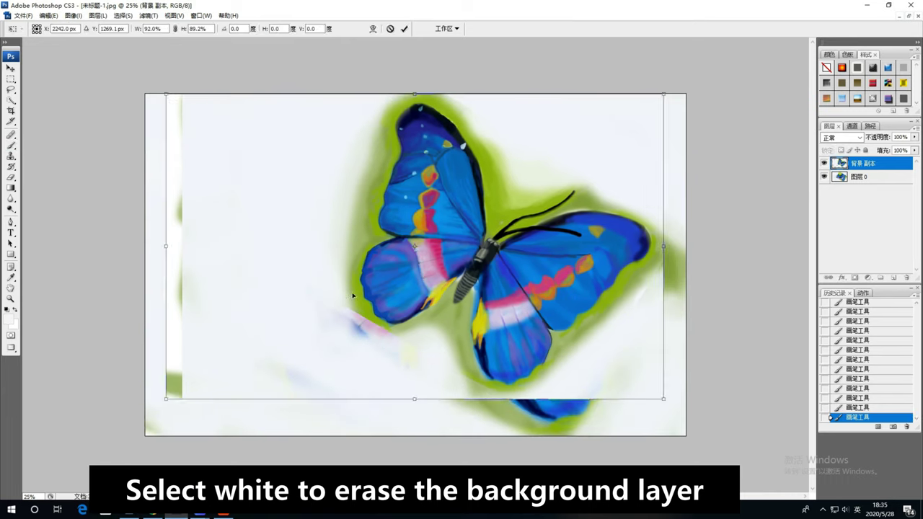
pyautogui.press('Return')
pyautogui.press('b')
pyautogui.moveTo(238, 358); pyautogui.dragTo(425, 429)
# - Paint the white background light green around the butterfly with a large brush, then set the brush size to 201
pyautogui.click(9, 317)
pyautogui.click(515, 193)
pyautogui.click(525, 321)
pyautogui.click(58, 29)
pyautogui.moveTo(202, 108); pyautogui.dragTo(217, 404)
pyautogui.click(859, 163)
pyautogui.moveTo(505, 108)
pyautogui.mouseDown()
pyautogui.moveTo(214, 395)
pyautogui.moveTo(214, 433)
pyautogui.moveTo(127, 181)
pyautogui.mouseUp()
pyautogui.press('[')
pyautogui.press('[')
pyautogui.press('[')
pyautogui.moveTo(639, 155)
pyautogui.mouseDown()
pyautogui.moveTo(345, 166)
pyautogui.moveTo(466, 422)
pyautogui.moveTo(593, 130)
pyautogui.moveTo(653, 310)
pyautogui.mouseUp()
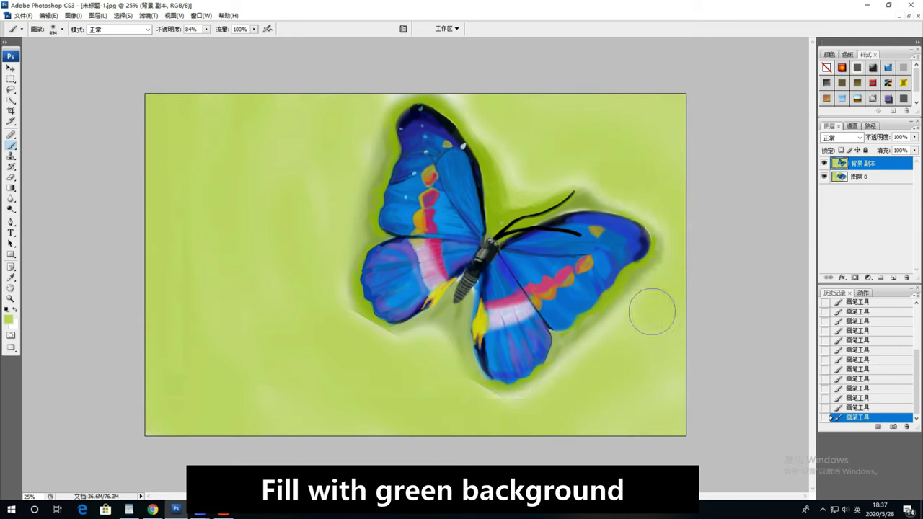
pyautogui.click(54, 29)
pyautogui.click(332, 315)
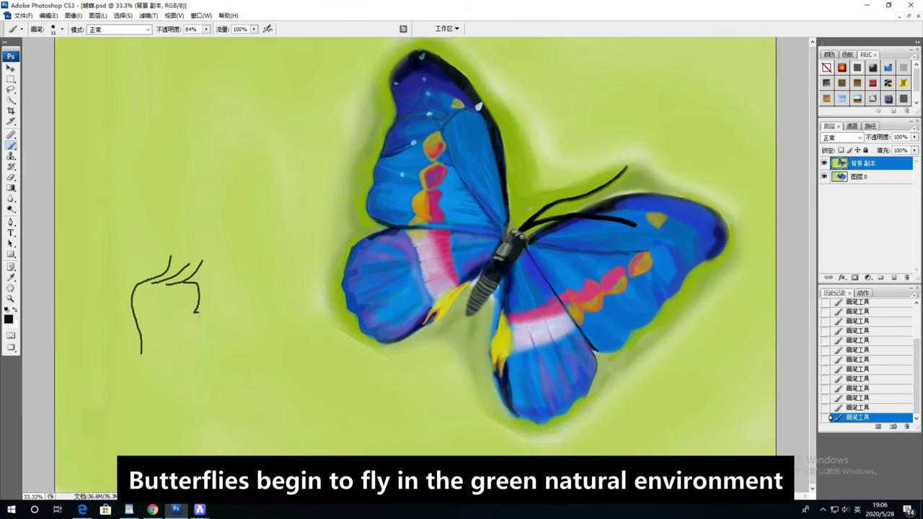
# - Extend the boy's outline, undo and restore a stroke via History, and draw a cord to the butterfly
pyautogui.moveTo(199, 323); pyautogui.dragTo(197, 334)
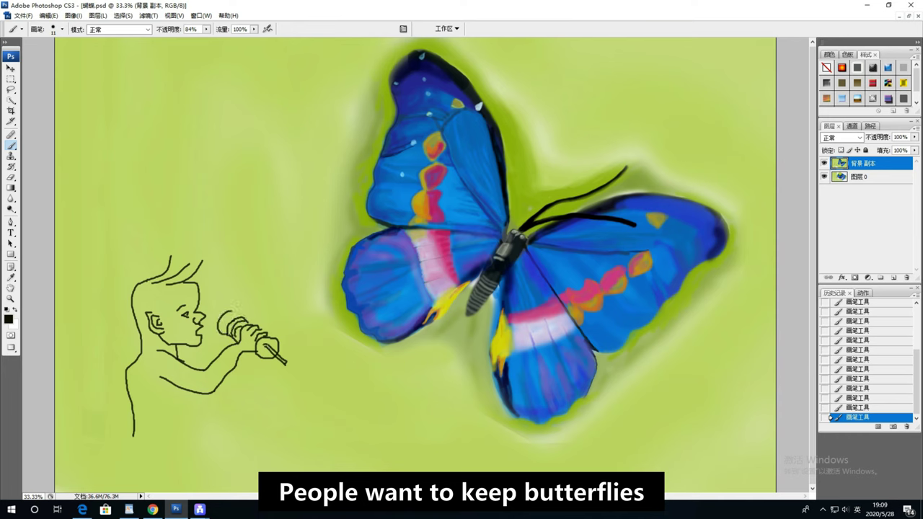
pyautogui.click(831, 408)
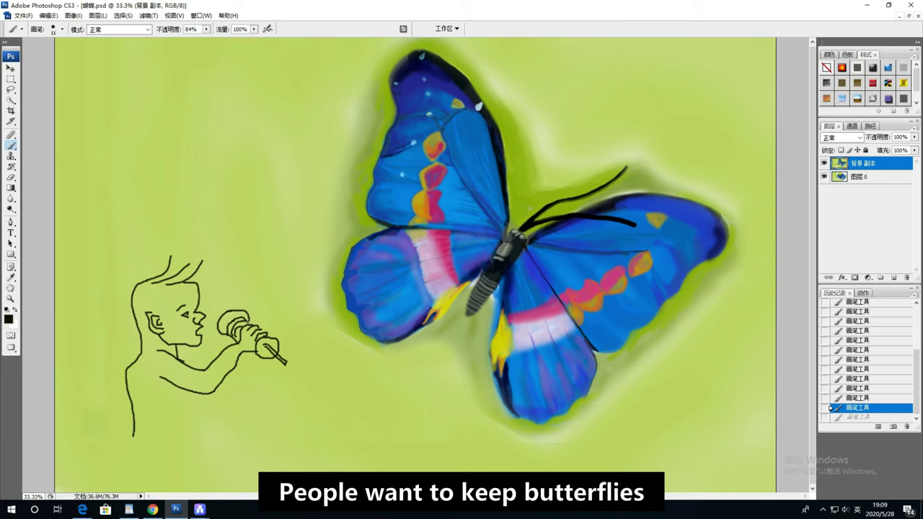
pyautogui.click(831, 417)
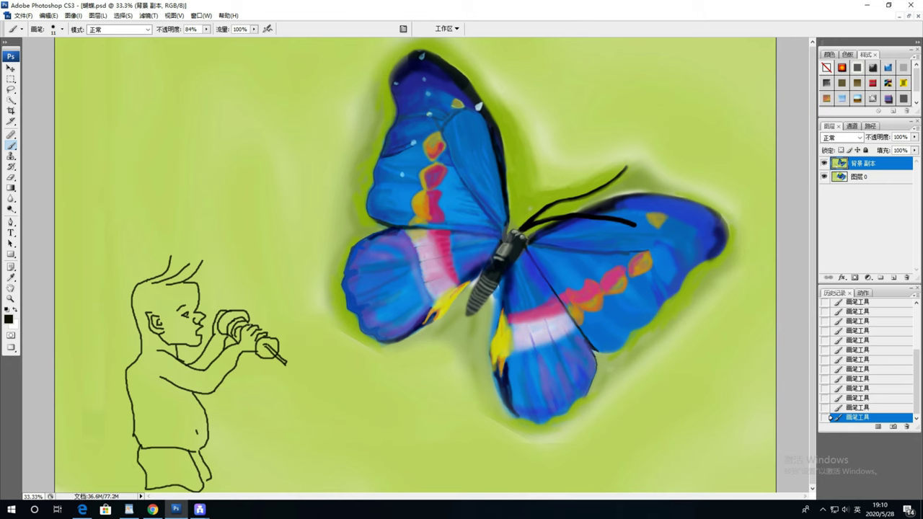
pyautogui.moveTo(291, 327); pyautogui.dragTo(441, 355)
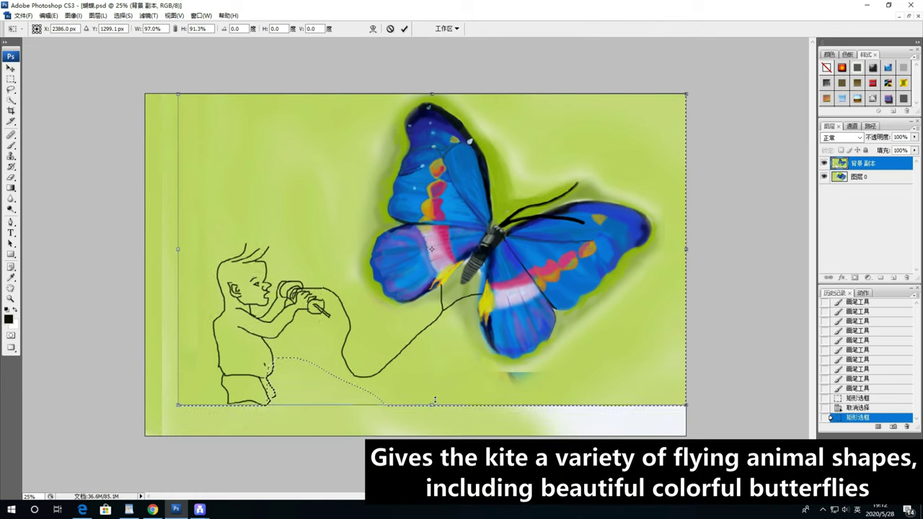
# - Deselect and draw the boy's two legs and bare feet, with toes on the back foot
pyautogui.hotkey('ctrl', 'd')
pyautogui.press('b')
pyautogui.hotkey('ctrl', '+')
pyautogui.hotkey('ctrl', '+')
pyautogui.hotkey('ctrl', '+')
pyautogui.scroll(-1, 429, 222)
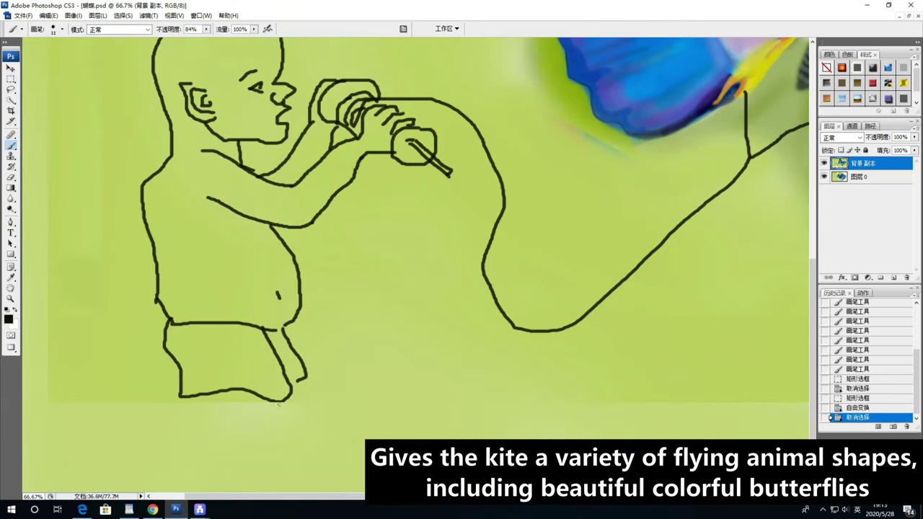
pyautogui.moveTo(220, 381); pyautogui.dragTo(231, 427)
pyautogui.moveTo(225, 429); pyautogui.dragTo(268, 495)
pyautogui.moveTo(303, 471)
pyautogui.mouseDown()
pyautogui.moveTo(352, 456)
pyautogui.moveTo(352, 492)
pyautogui.mouseUp()
pyautogui.moveTo(186, 382); pyautogui.dragTo(180, 488)
pyautogui.moveTo(228, 404)
pyautogui.mouseDown()
pyautogui.moveTo(182, 462)
pyautogui.moveTo(235, 485)
pyautogui.mouseUp()
pyautogui.moveTo(205, 482); pyautogui.dragTo(233, 490)
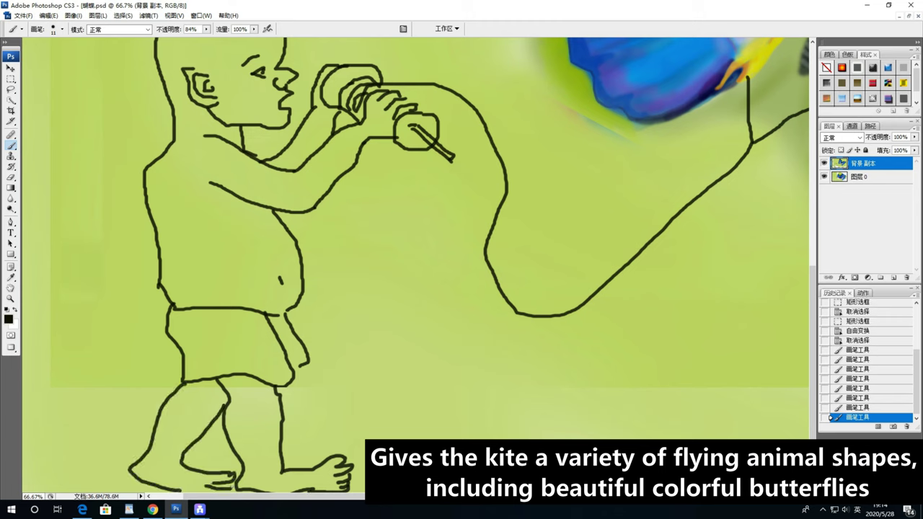
# - Clone the green background at 95% opacity over the old fist circle near the hand
pyautogui.press('s')
pyautogui.click(427, 121)
pyautogui.press('9')
pyautogui.press('5')
pyautogui.moveTo(404, 134); pyautogui.dragTo(445, 141)
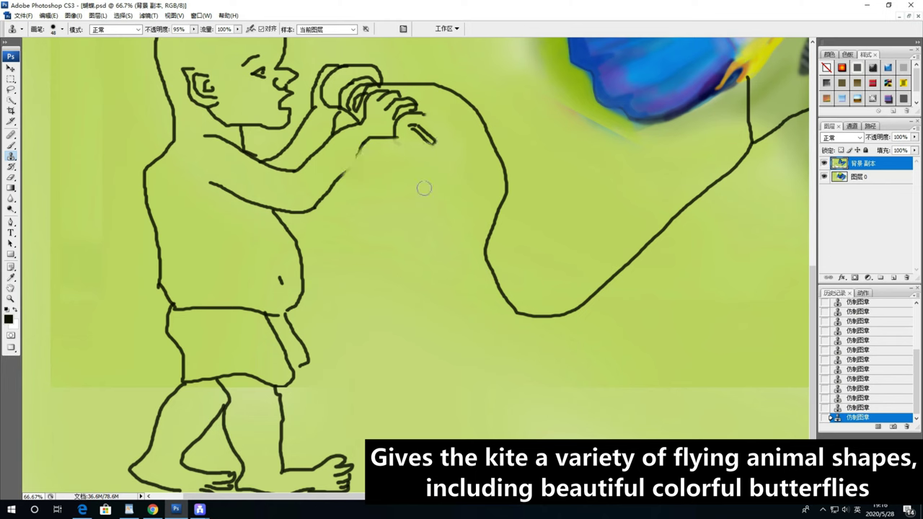
pyautogui.click(402, 126)
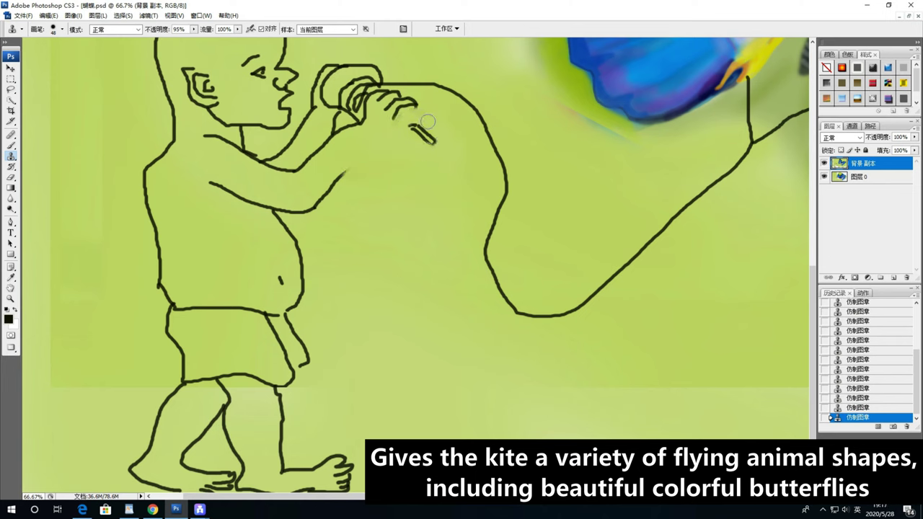
# - Redraw the line along the forearm and add short strokes near the fingertips
pyautogui.click(12, 145)
pyautogui.moveTo(384, 137); pyautogui.dragTo(315, 206)
pyautogui.moveTo(405, 113); pyautogui.dragTo(381, 142)
pyautogui.click(62, 29)
pyautogui.press('Return')
pyautogui.moveTo(417, 109); pyautogui.dragTo(406, 125)
pyautogui.moveTo(337, 74); pyautogui.dragTo(373, 135)
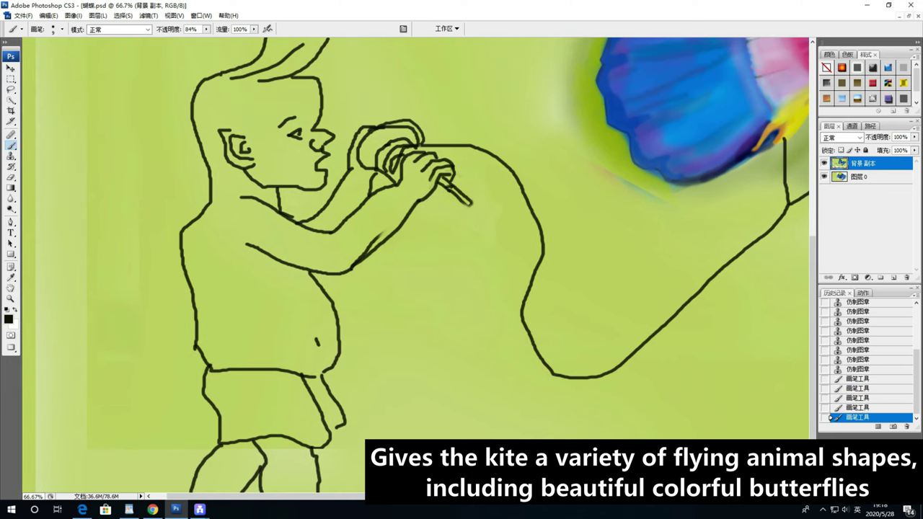
pyautogui.moveTo(395, 185)
pyautogui.mouseDown()
pyautogui.moveTo(337, 228)
pyautogui.moveTo(357, 253)
pyautogui.mouseUp()
# - Clone the green background over the stray forearm lines with a smaller brush
pyautogui.press('s')
pyautogui.moveTo(360, 216)
pyautogui.mouseDown()
pyautogui.moveTo(356, 202)
pyautogui.moveTo(374, 207)
pyautogui.moveTo(373, 189)
pyautogui.mouseUp()
pyautogui.press('[')
pyautogui.press('[')
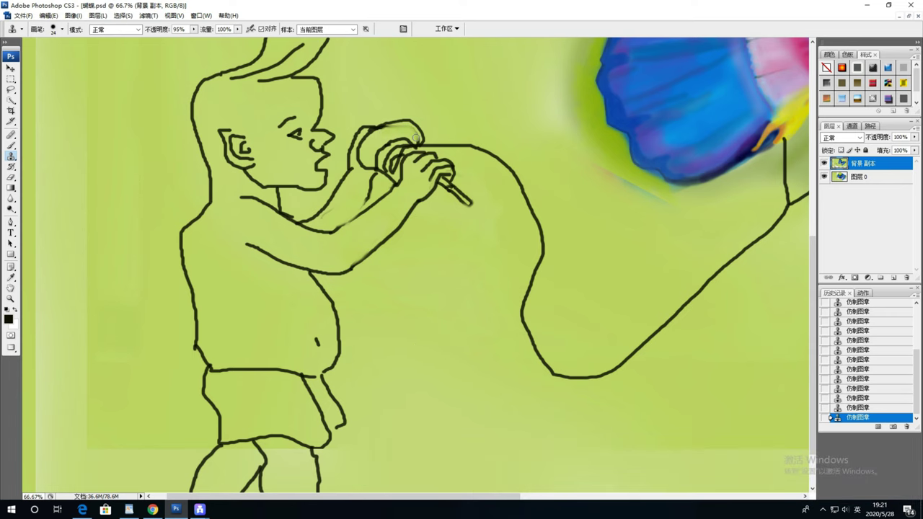
pyautogui.hotkey('ctrl', '-')
pyautogui.scroll(-3, 392, 280)
# - Thicken the foot outlines, toes, a leg line and the bottom edge of the shorts
pyautogui.hotkey('ctrl', '+')
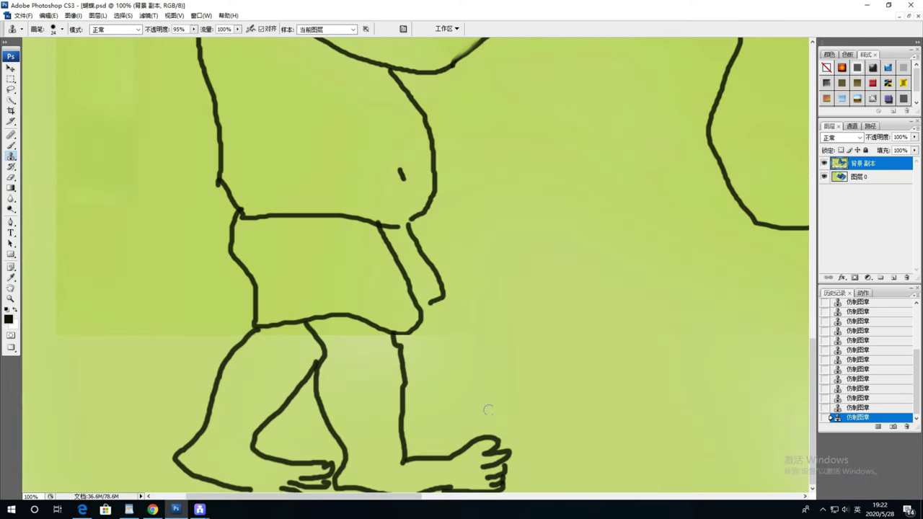
pyautogui.hotkey('ctrl', '+')
pyautogui.press('b')
pyautogui.moveTo(477, 436)
pyautogui.mouseDown()
pyautogui.moveTo(499, 430)
pyautogui.moveTo(503, 438)
pyautogui.mouseUp()
pyautogui.moveTo(484, 476); pyautogui.dragTo(506, 477)
pyautogui.moveTo(433, 490); pyautogui.dragTo(464, 488)
pyautogui.moveTo(402, 452); pyautogui.dragTo(472, 446)
pyautogui.moveTo(348, 447); pyautogui.dragTo(364, 490)
pyautogui.moveTo(418, 308); pyautogui.dragTo(431, 303)
pyautogui.moveTo(393, 341)
pyautogui.mouseDown()
pyautogui.moveTo(401, 376)
pyautogui.moveTo(403, 343)
pyautogui.moveTo(401, 375)
pyautogui.mouseUp()
# - Paint green at 98% opacity over the doubled foot line and a stray mark near the feet
pyautogui.press('9')
pyautogui.press('8')
pyautogui.click(8, 320)
pyautogui.press('Return')
pyautogui.click(62, 29)
pyautogui.moveTo(404, 454); pyautogui.dragTo(469, 450)
pyautogui.moveTo(335, 453); pyautogui.dragTo(339, 462)
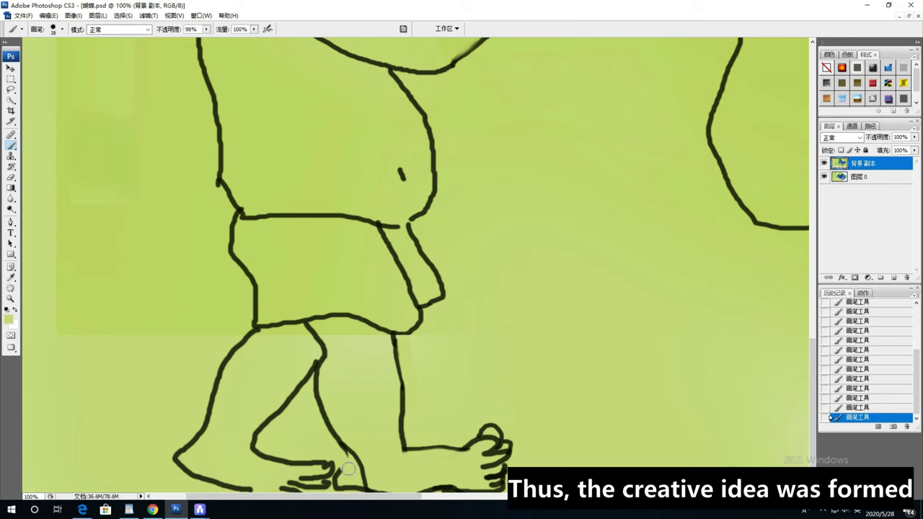
# - Add short hatching strokes near the left foot with a size 6 brush
pyautogui.click(62, 29)
pyautogui.doubleClick(29, 108)
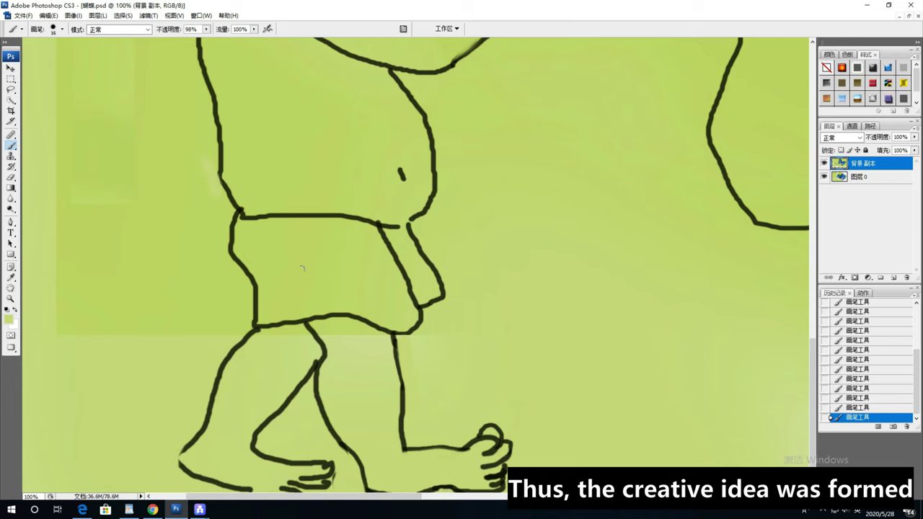
pyautogui.click(62, 29)
pyautogui.click(62, 29)
pyautogui.click(62, 29)
pyautogui.moveTo(21, 59); pyautogui.dragTo(15, 59)
pyautogui.moveTo(305, 459); pyautogui.dragTo(339, 476)
# - Cover the hatching with a size 94 green brush, then extend the left sole line in black at size 7
pyautogui.click(62, 29)
pyautogui.doubleClick(29, 108)
pyautogui.keyDown('alt'); pyautogui.click(603, 419); pyautogui.keyUp('alt')
pyautogui.click(62, 29)
pyautogui.doubleClick(29, 94)
pyautogui.press('d')
pyautogui.moveTo(303, 488); pyautogui.dragTo(250, 489)
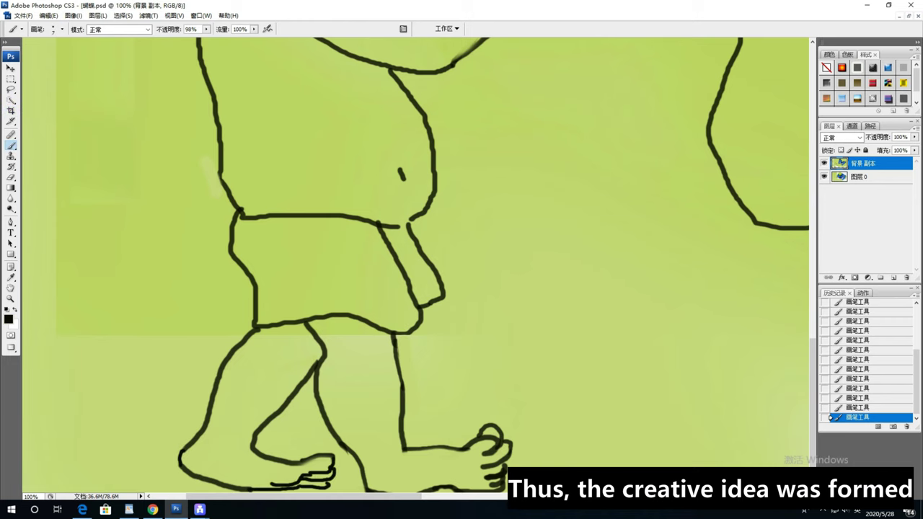
# - Paint green over the grey smudge near the boy's hand with a size 33 brush
pyautogui.hotkey('ctrl', '-')
pyautogui.hotkey('ctrl', '-')
pyautogui.hotkey('ctrl', '+')
pyautogui.hotkey('ctrl', '+')
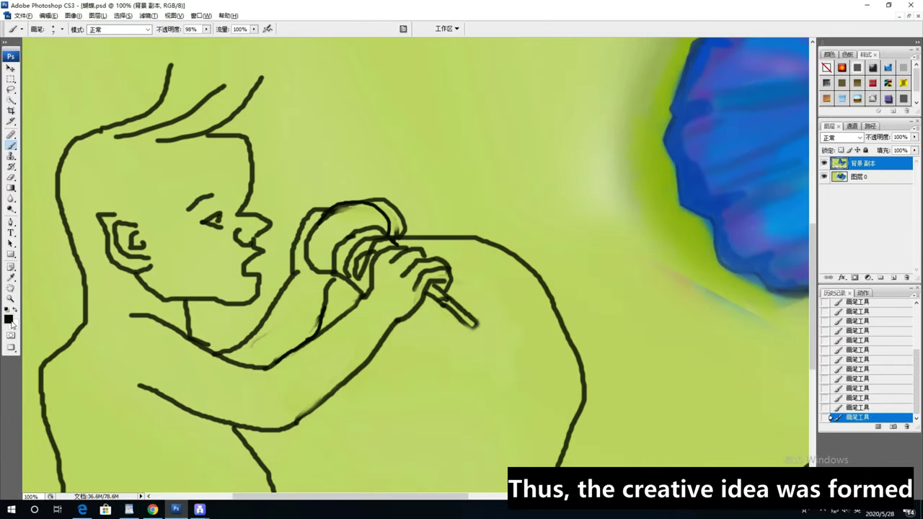
pyautogui.click(53, 29)
pyautogui.press(']')
pyautogui.press(']')
pyautogui.hotkey('ctrl', '+')
pyautogui.hotkey('ctrl', '+')
pyautogui.press('[')
pyautogui.moveTo(340, 247); pyautogui.dragTo(289, 270)
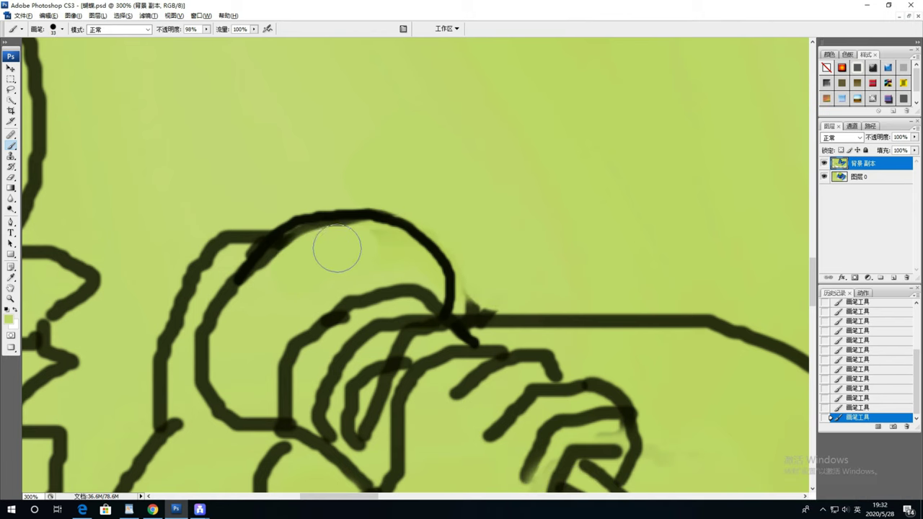
pyautogui.press('Return')
pyautogui.press('Return')
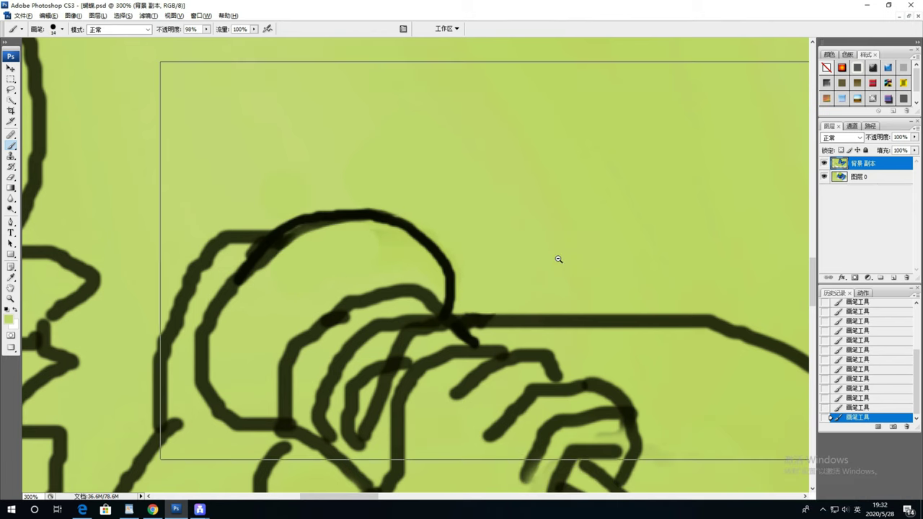
pyautogui.hotkey('ctrl', '-')
pyautogui.press(']')
pyautogui.press(']')
pyautogui.press(']')
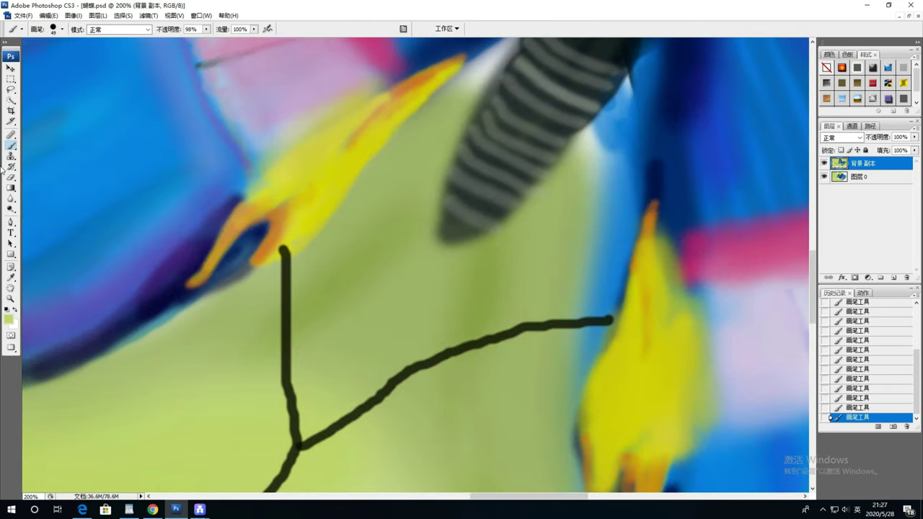
# - Clone over the rounded right end of the kite string
pyautogui.click(62, 29)
pyautogui.press('s')
pyautogui.click(62, 29)
pyautogui.press('Return')
pyautogui.click(8, 320)
pyautogui.click(524, 320)
pyautogui.moveTo(577, 323); pyautogui.dragTo(597, 318)
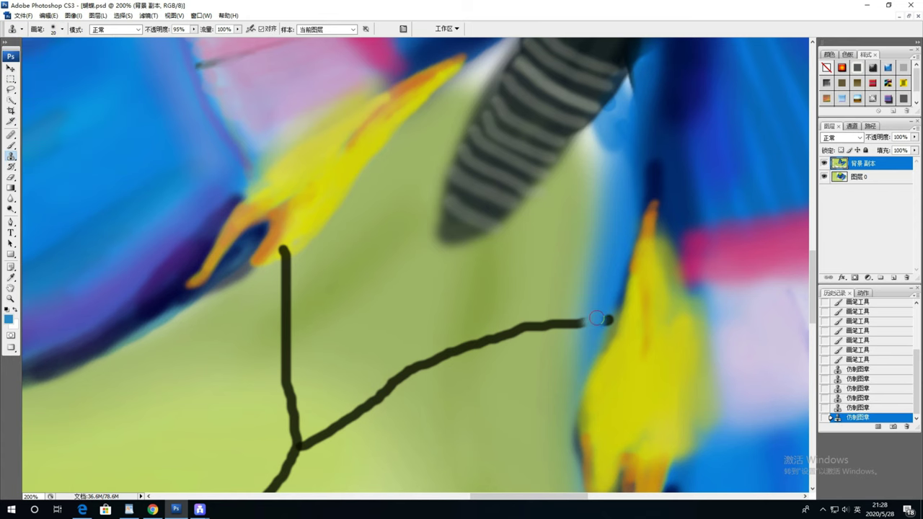
# - Undo that stroke and re-clone the string's rounded end with a size 12 brush
pyautogui.hotkey('ctrl', '0')
pyautogui.hotkey('ctrl', '+')
pyautogui.hotkey('ctrl', '+')
pyautogui.hotkey('ctrl', '+')
pyautogui.moveTo(428, 267); pyautogui.dragTo(548, 363)
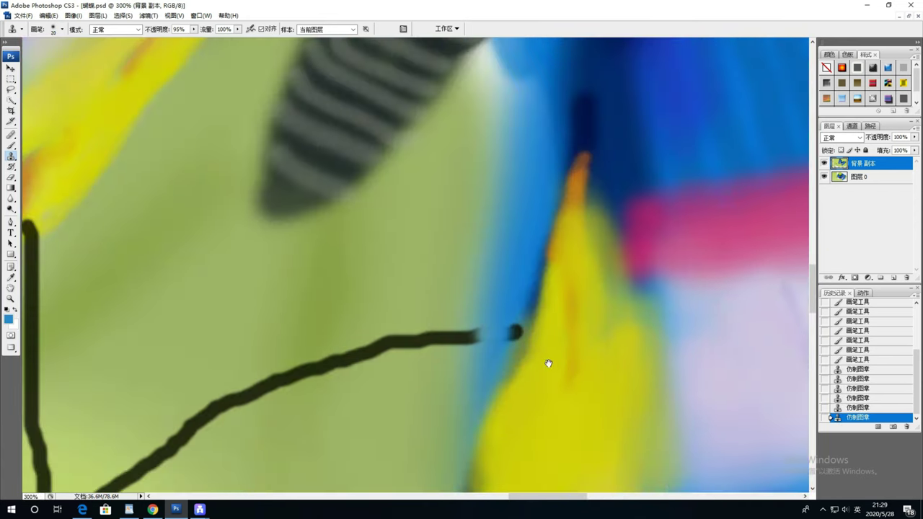
pyautogui.hotkey('ctrl', 'alt', 'z')
pyautogui.hotkey('ctrl', 'alt', 'z')
pyautogui.hotkey('ctrl', 'alt', 'z')
pyautogui.hotkey('ctrl', '-')
pyautogui.hotkey('ctrl', '-')
pyautogui.hotkey('ctrl', '+')
pyautogui.hotkey('ctrl', '+')
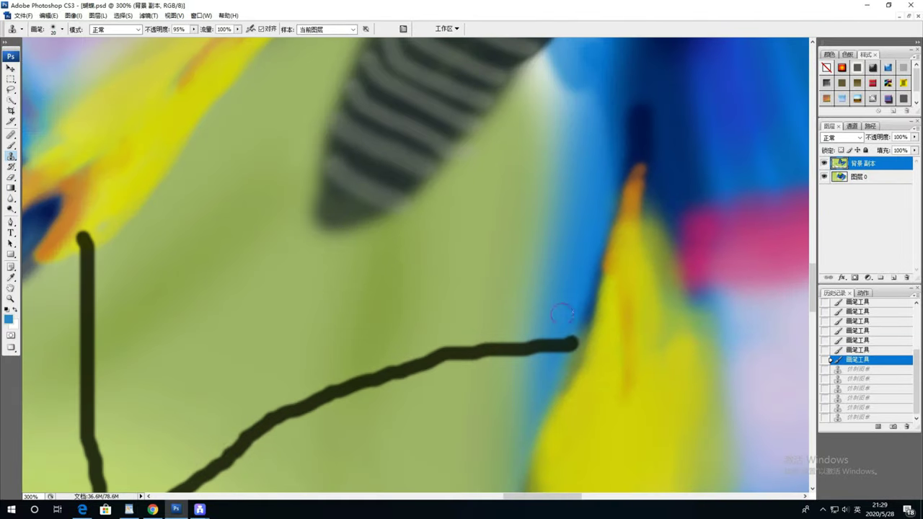
pyautogui.click(563, 314)
pyautogui.click(563, 315)
pyautogui.click(62, 29)
pyautogui.moveTo(101, 47); pyautogui.dragTo(83, 47)
# - Resample the clone source and retouch the string's end and top edge with small touches
pyautogui.press('Return')
pyautogui.click(567, 330)
pyautogui.click(567, 330)
pyautogui.click(483, 336)
pyautogui.click(455, 336)
pyautogui.click(441, 340)
pyautogui.click(437, 344)
pyautogui.click(437, 338)
pyautogui.click(436, 331)
pyautogui.click(460, 370)
pyautogui.click(466, 367)
pyautogui.click(466, 367)
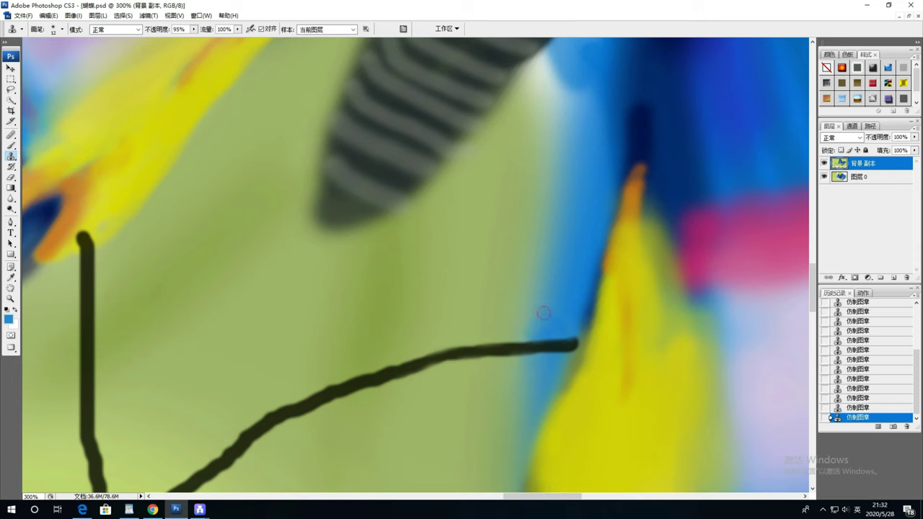
# - Retouch the string's very end with a size 7 clone brush, comparing versions in History
pyautogui.click(845, 408)
pyautogui.click(62, 29)
pyautogui.doubleClick(86, 47)
pyautogui.click(575, 347)
pyautogui.hscroll(-3, 334, 356)
pyautogui.scroll(-2, 334, 356)
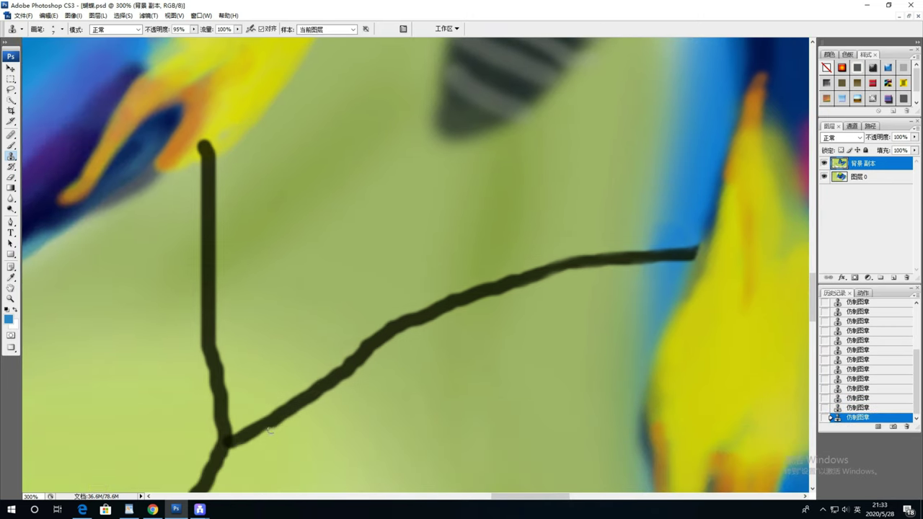
pyautogui.click(862, 388)
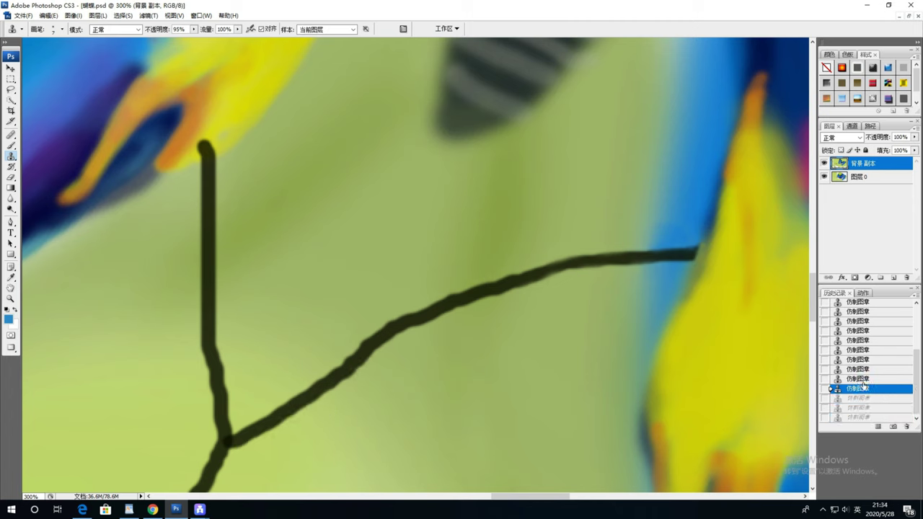
pyautogui.hotkey('ctrl', 'shift', 'z')
pyautogui.hotkey('ctrl', 'shift', 'z')
pyautogui.hotkey('ctrl', 'shift', 'z')
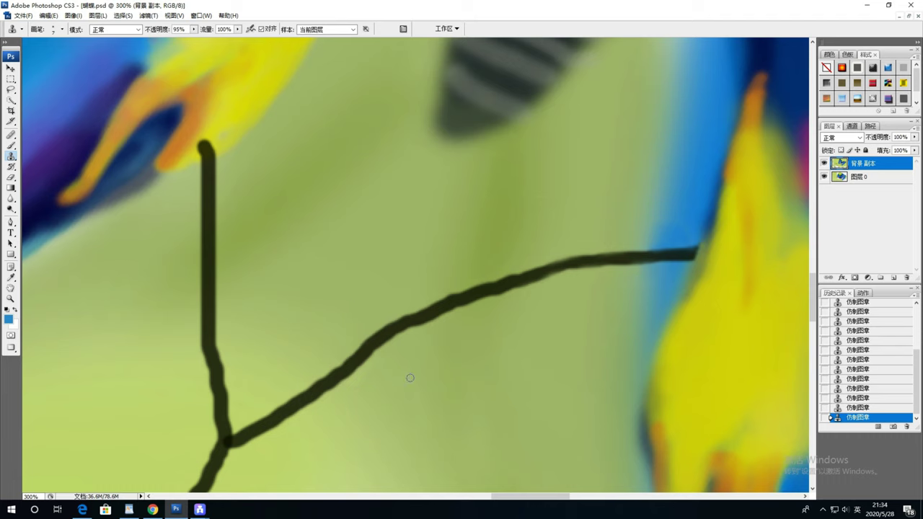
pyautogui.press('o')
pyautogui.click(56, 29)
# - Dodge light edges along the kite string from the butterfly, undoing the right-end stroke
pyautogui.click(62, 29)
pyautogui.click(318, 380)
pyautogui.moveTo(318, 380); pyautogui.dragTo(656, 252)
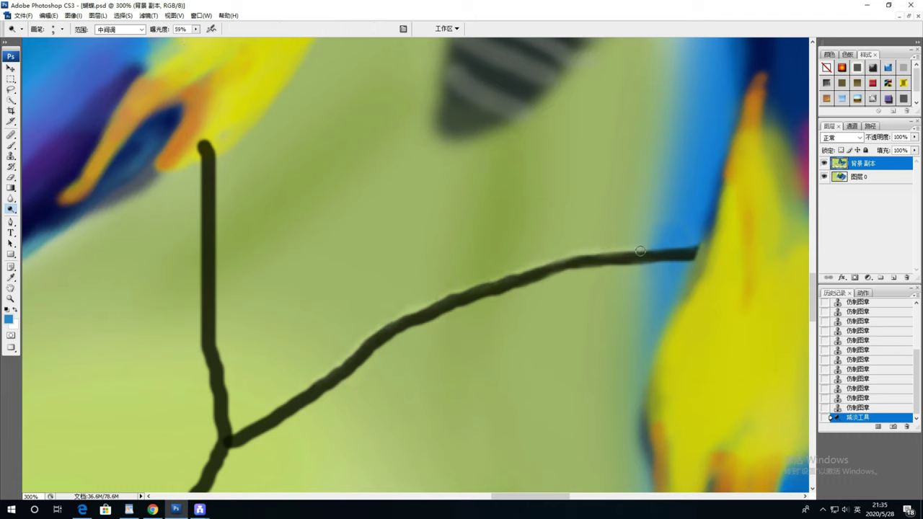
pyautogui.moveTo(309, 388); pyautogui.dragTo(355, 353)
pyautogui.moveTo(694, 249); pyautogui.dragTo(559, 263)
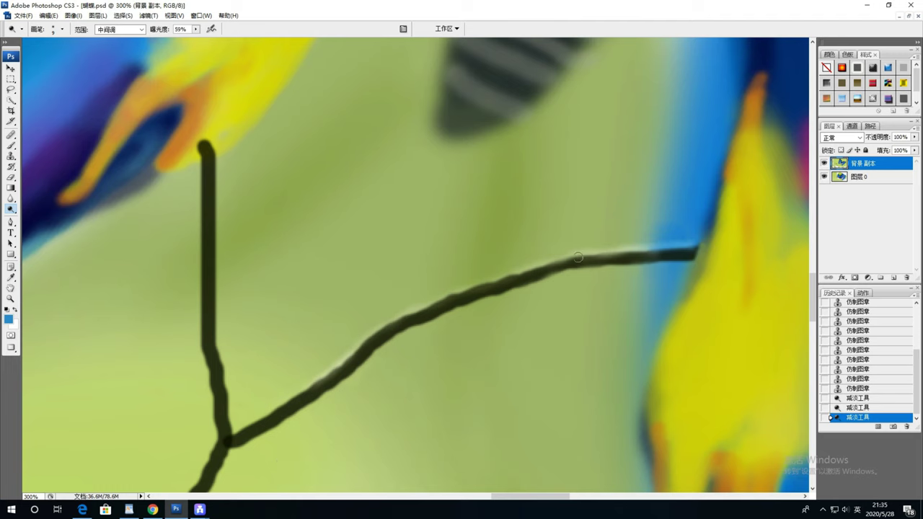
pyautogui.hotkey('ctrl', 'z')
pyautogui.hotkey('ctrl', 'z')
# - Burn the string's right end where it meets the wing
pyautogui.hotkey('shift', 'o')
pyautogui.click(62, 29)
pyautogui.moveTo(22, 61); pyautogui.dragTo(19, 61)
pyautogui.moveTo(588, 263); pyautogui.dragTo(665, 254)
# - Clone Stamp background texture over the top of the stem
pyautogui.moveTo(318, 262); pyautogui.dragTo(469, 404)
pyautogui.press('s')
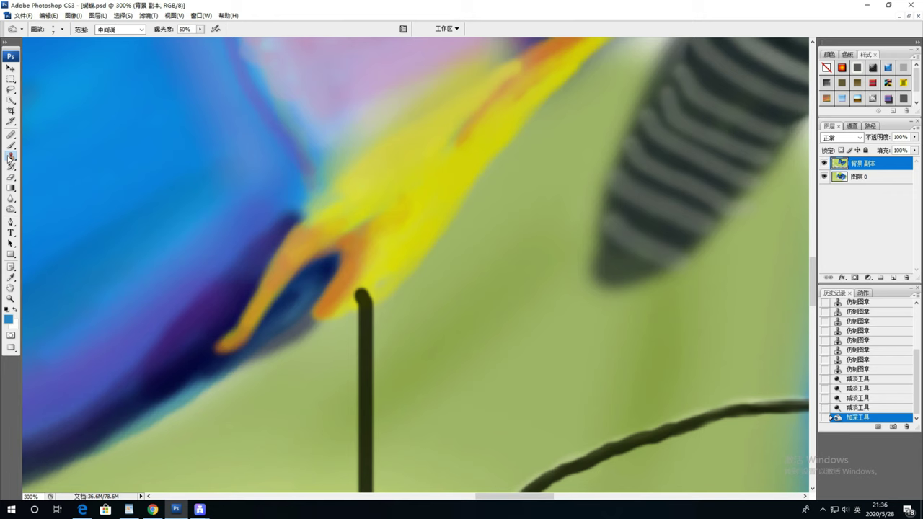
pyautogui.rightClick(402, 232)
pyautogui.press('Return')
pyautogui.moveTo(359, 295); pyautogui.dragTo(369, 313)
pyautogui.keyDown('alt'); pyautogui.click(425, 330); pyautogui.keyUp('alt')
pyautogui.keyDown('alt'); pyautogui.click(425, 330); pyautogui.keyUp('alt')
pyautogui.keyDown('alt'); pyautogui.click(426, 331); pyautogui.keyUp('alt')
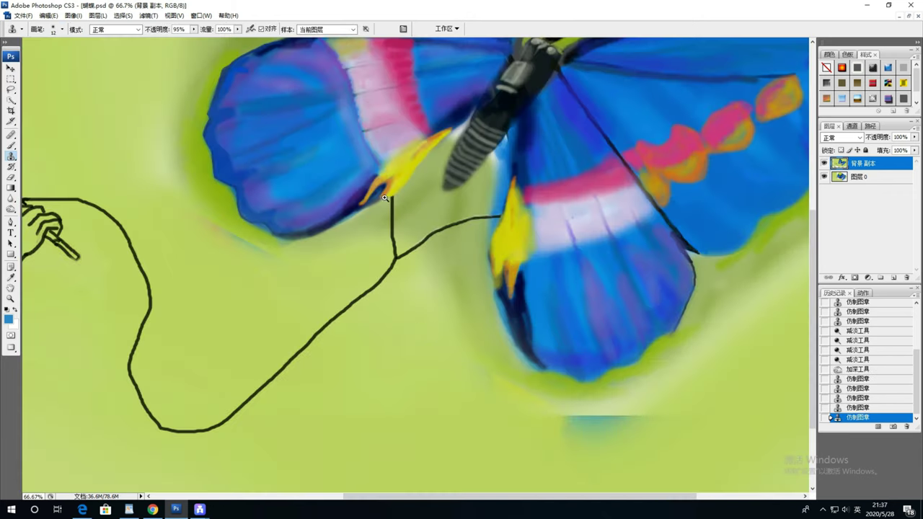
pyautogui.click(385, 198)
pyautogui.click(385, 198)
# - Dodge the stem from its top down to the junction and along both branches
pyautogui.press('o')
pyautogui.moveTo(409, 292)
pyautogui.mouseDown()
pyautogui.moveTo(409, 246)
pyautogui.moveTo(414, 417)
pyautogui.mouseUp()
pyautogui.moveTo(410, 245)
pyautogui.mouseDown()
pyautogui.moveTo(419, 418)
pyautogui.moveTo(660, 300)
pyautogui.moveTo(738, 297)
pyautogui.mouseUp()
pyautogui.moveTo(475, 397); pyautogui.dragTo(700, 203)
pyautogui.moveTo(648, 228); pyautogui.dragTo(562, 334)
pyautogui.moveTo(648, 230); pyautogui.dragTo(548, 339)
pyautogui.moveTo(493, 383); pyautogui.dragTo(565, 326)
# - Lighten more of the lower branch, the curving left part, and the string's top line
pyautogui.moveTo(377, 369); pyautogui.dragTo(475, 288)
pyautogui.moveTo(570, 319); pyautogui.dragTo(504, 375)
pyautogui.moveTo(538, 352)
pyautogui.mouseDown()
pyautogui.moveTo(439, 428)
pyautogui.moveTo(489, 386)
pyautogui.mouseUp()
pyautogui.moveTo(612, 261)
pyautogui.mouseDown()
pyautogui.moveTo(479, 391)
pyautogui.moveTo(606, 296)
pyautogui.moveTo(399, 468)
pyautogui.moveTo(500, 425)
pyautogui.moveTo(264, 196)
pyautogui.mouseUp()
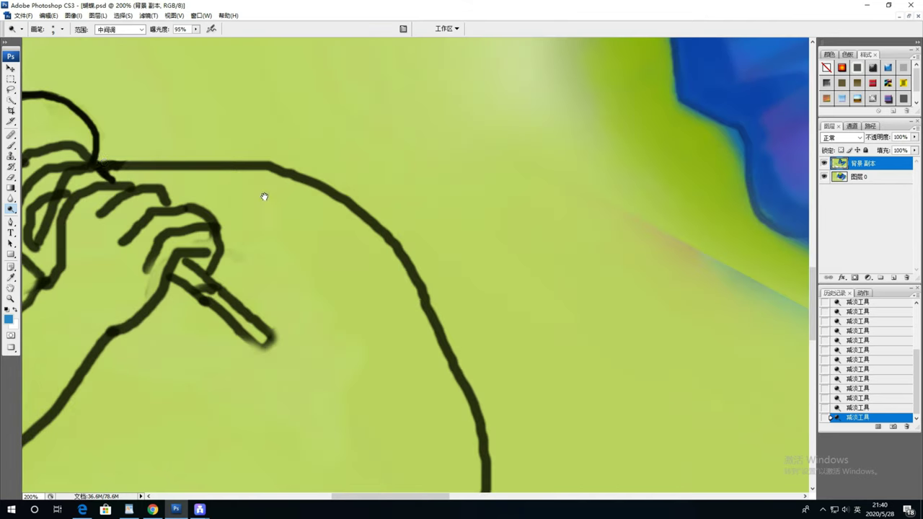
pyautogui.moveTo(126, 163); pyautogui.dragTo(277, 163)
pyautogui.moveTo(172, 164); pyautogui.dragTo(273, 164)
# - Undo two top-line strokes and re-dodge the top line and its curve toward the bottom
pyautogui.hotkey('ctrl', 'alt', 'z')
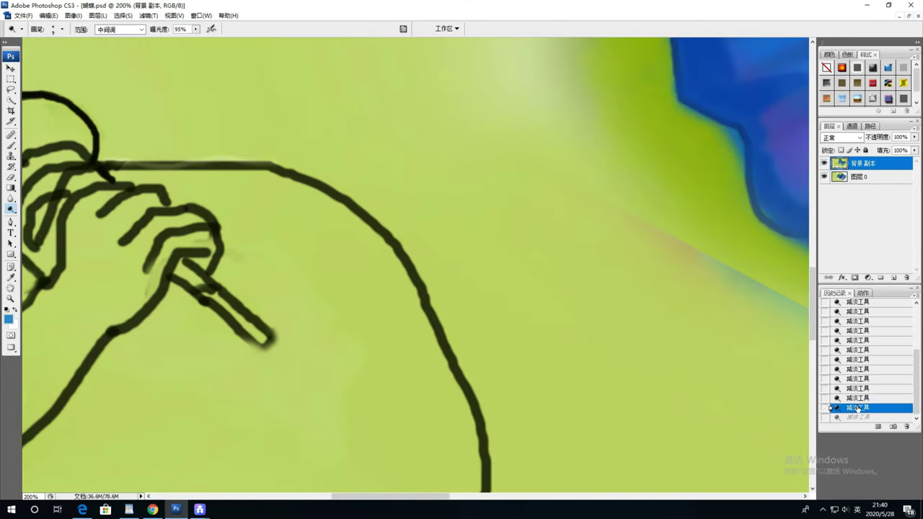
pyautogui.hotkey('ctrl', 'alt', 'z')
pyautogui.moveTo(106, 163)
pyautogui.mouseDown()
pyautogui.moveTo(256, 164)
pyautogui.moveTo(399, 241)
pyautogui.moveTo(482, 412)
pyautogui.moveTo(428, 239)
pyautogui.mouseUp()
pyautogui.moveTo(419, 213)
pyautogui.mouseDown()
pyautogui.moveTo(435, 319)
pyautogui.moveTo(460, 223)
pyautogui.mouseUp()
pyautogui.moveTo(456, 226)
pyautogui.mouseDown()
pyautogui.moveTo(408, 351)
pyautogui.moveTo(401, 413)
pyautogui.moveTo(354, 298)
pyautogui.moveTo(390, 376)
pyautogui.moveTo(446, 458)
pyautogui.mouseUp()
# - Paint light green with a 391 px brush over the pale lower-right and left-edge areas
pyautogui.hotkey('ctrl', '-')
pyautogui.hotkey('ctrl', '-')
pyautogui.hotkey('ctrl', '-')
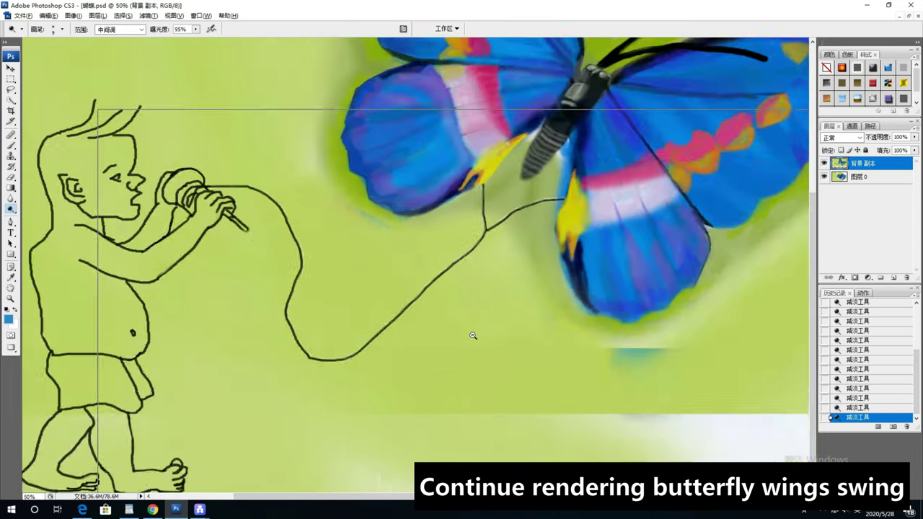
pyautogui.hotkey('ctrl', '-')
pyautogui.hotkey('ctrl', '-')
pyautogui.click(9, 319)
pyautogui.click(527, 319)
pyautogui.click(11, 147)
pyautogui.click(62, 29)
pyautogui.write('391')
pyautogui.press('Return')
pyautogui.moveTo(707, 429)
pyautogui.mouseDown()
pyautogui.moveTo(511, 437)
pyautogui.moveTo(445, 419)
pyautogui.moveTo(608, 378)
pyautogui.mouseUp()
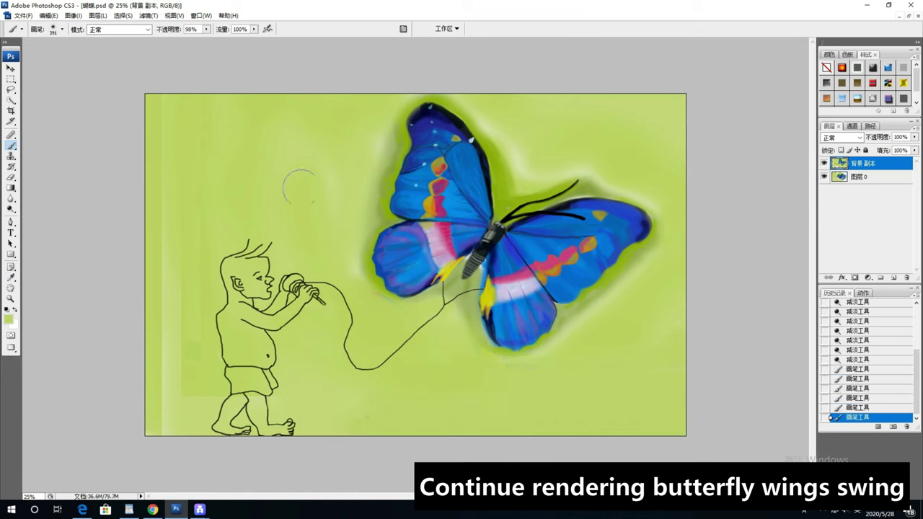
pyautogui.moveTo(179, 238)
pyautogui.mouseDown()
pyautogui.moveTo(167, 423)
pyautogui.moveTo(150, 349)
pyautogui.mouseUp()
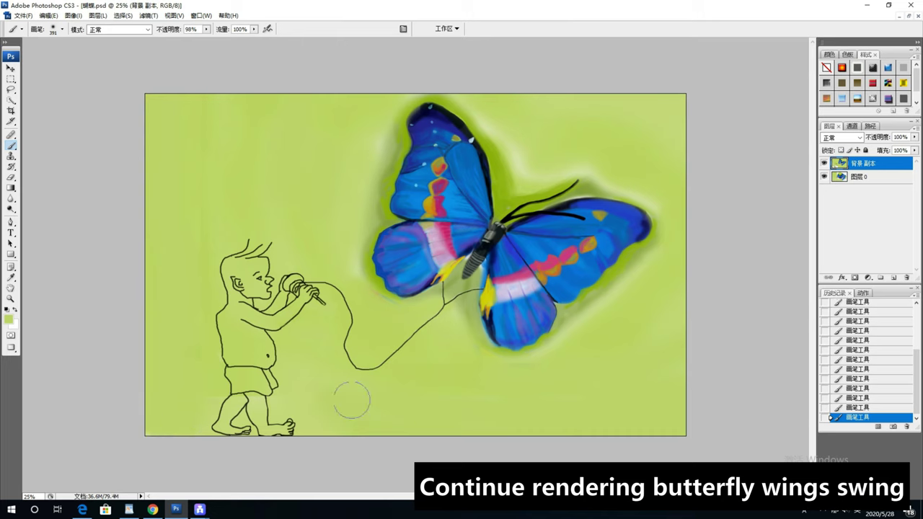
# - Clone background texture down the butterfly's left edge after undoing a trial stroke
pyautogui.press('s')
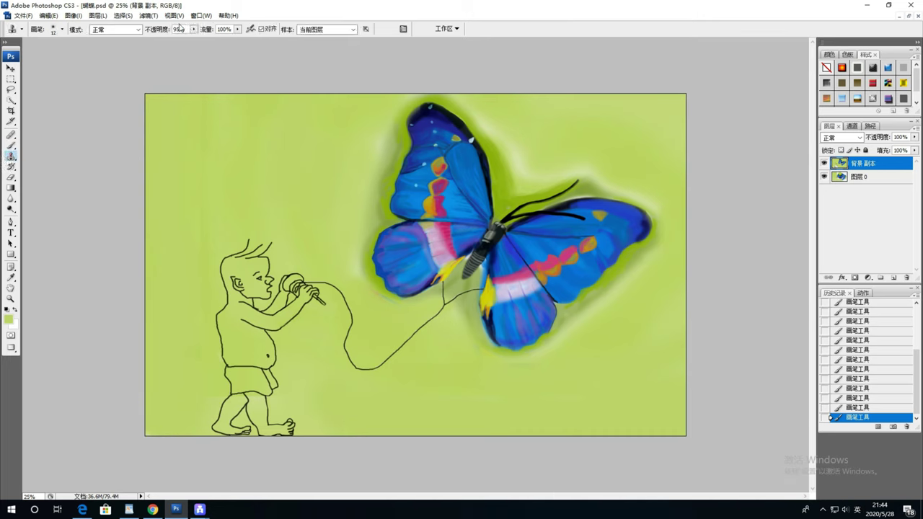
pyautogui.click(63, 30)
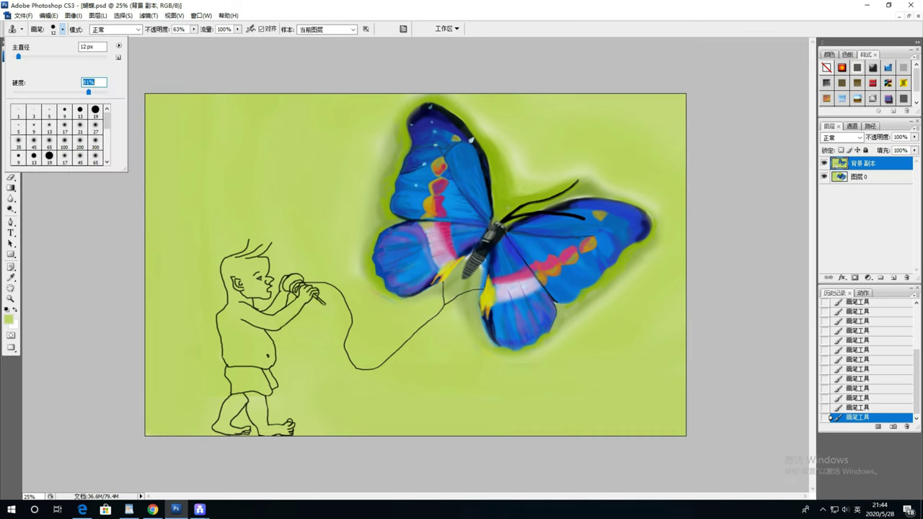
pyautogui.moveTo(386, 113); pyautogui.dragTo(352, 274)
pyautogui.hotkey('ctrl', 'z')
pyautogui.write('1')
pyautogui.moveTo(415, 109)
pyautogui.mouseDown()
pyautogui.moveTo(371, 170)
pyautogui.moveTo(395, 309)
pyautogui.mouseUp()
# - At 33% clone opacity, soften the areas around the upper, right and lower wings
pyautogui.click(432, 114)
pyautogui.moveTo(193, 29); pyautogui.dragTo(180, 38)
pyautogui.moveTo(433, 101)
pyautogui.mouseDown()
pyautogui.moveTo(488, 214)
pyautogui.moveTo(392, 225)
pyautogui.mouseUp()
pyautogui.moveTo(537, 216)
pyautogui.mouseDown()
pyautogui.moveTo(613, 197)
pyautogui.moveTo(646, 210)
pyautogui.mouseUp()
pyautogui.moveTo(487, 310); pyautogui.dragTo(509, 354)
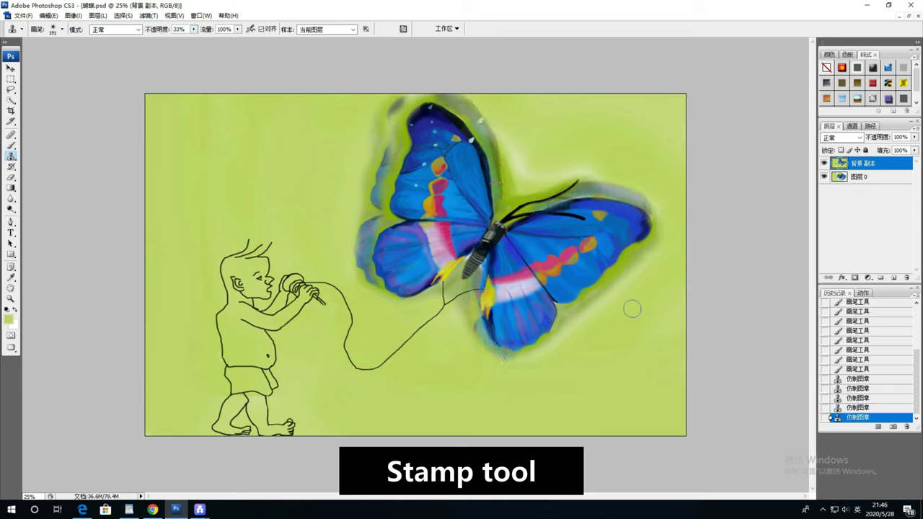
# - Dodge with a 193 px brush to brighten the area left of the lower wing
pyautogui.press('o')
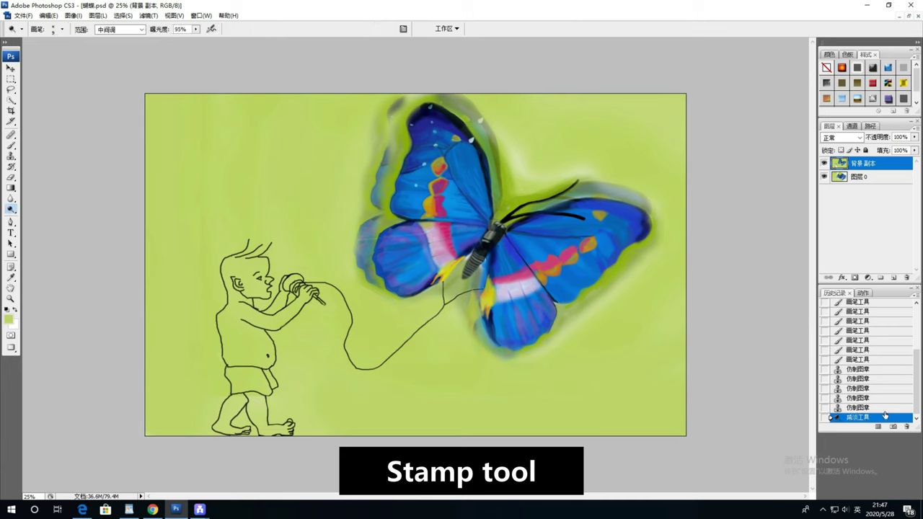
pyautogui.click(62, 28)
pyautogui.moveTo(72, 65); pyautogui.dragTo(86, 66)
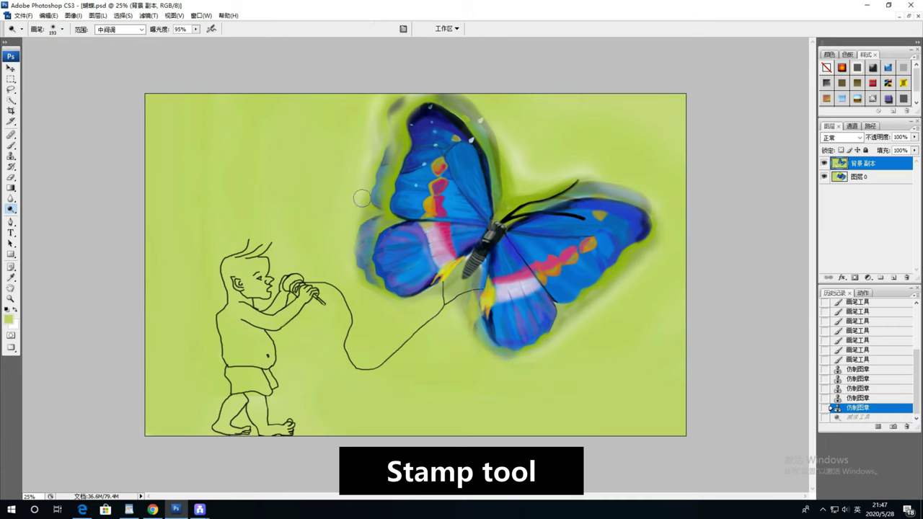
pyautogui.moveTo(347, 245); pyautogui.dragTo(430, 303)
# - With an 80 px Dodge brush, brighten the glow along the left, right and lower wing edges
pyautogui.click(62, 28)
pyautogui.moveTo(101, 82); pyautogui.dragTo(87, 82)
pyautogui.moveTo(383, 113); pyautogui.dragTo(372, 285)
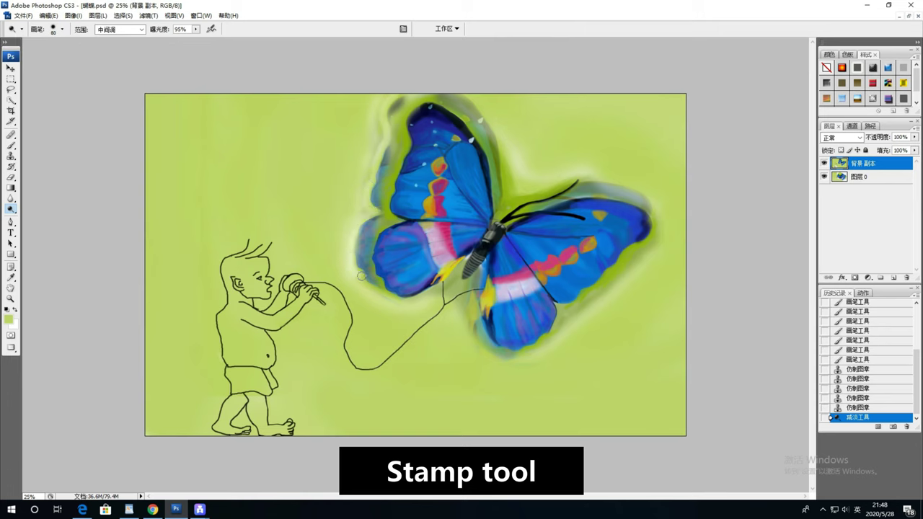
pyautogui.moveTo(465, 94)
pyautogui.mouseDown()
pyautogui.moveTo(587, 177)
pyautogui.moveTo(505, 364)
pyautogui.mouseUp()
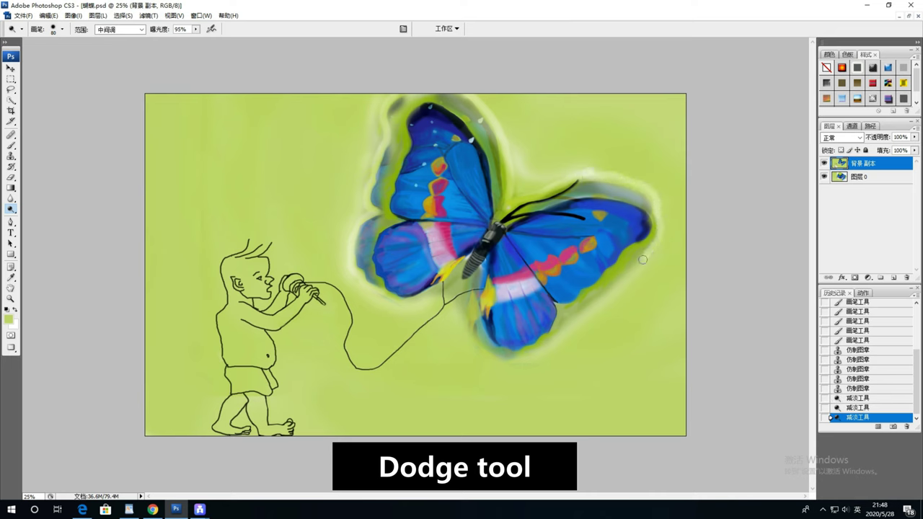
pyautogui.moveTo(591, 177)
pyautogui.mouseDown()
pyautogui.moveTo(650, 271)
pyautogui.moveTo(556, 339)
pyautogui.mouseUp()
pyautogui.moveTo(465, 301)
pyautogui.mouseDown()
pyautogui.moveTo(518, 363)
pyautogui.moveTo(541, 349)
pyautogui.mouseUp()
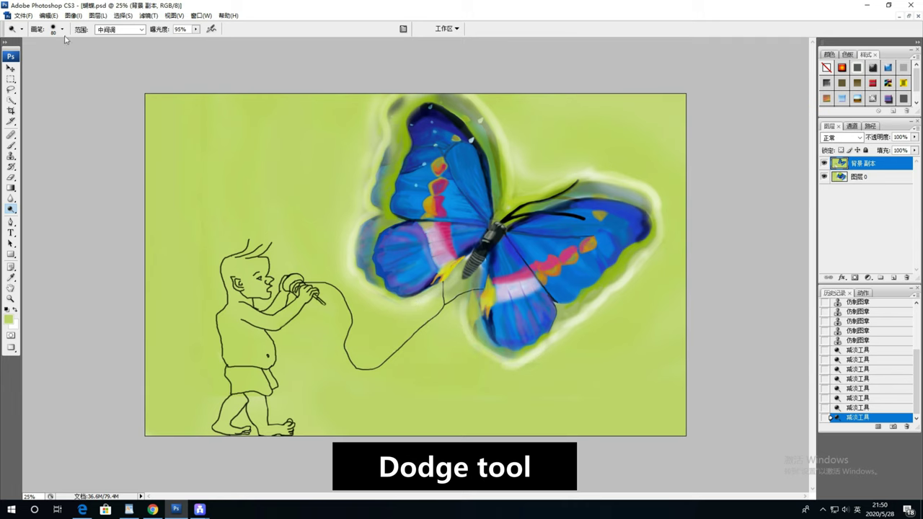
pyautogui.press('Return')
pyautogui.press('Return')
pyautogui.moveTo(462, 328)
pyautogui.mouseDown()
pyautogui.moveTo(465, 292)
pyautogui.moveTo(476, 352)
pyautogui.mouseUp()
pyautogui.moveTo(584, 309); pyautogui.dragTo(653, 244)
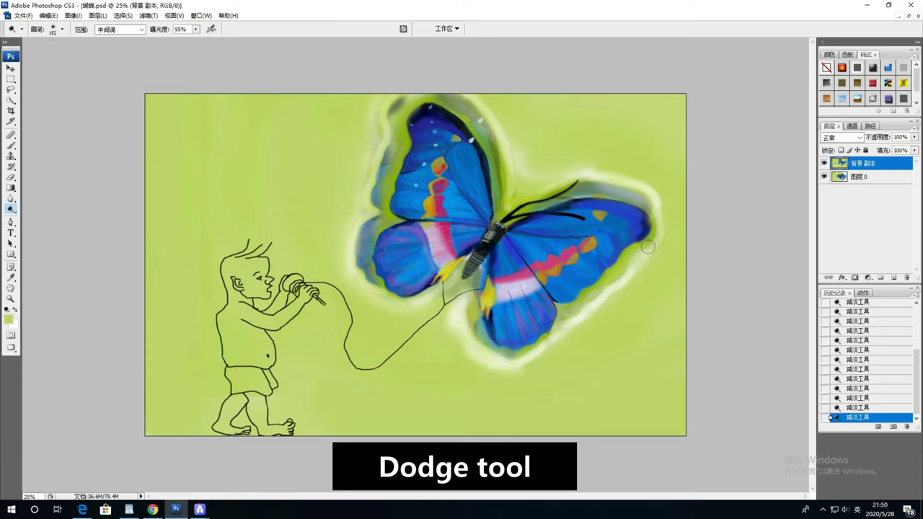
pyautogui.moveTo(603, 177); pyautogui.dragTo(653, 209)
# - At 38% exposure, lighten the glow around the antennae and all wing edges, plus a right-wing spot
pyautogui.moveTo(196, 29); pyautogui.dragTo(168, 40)
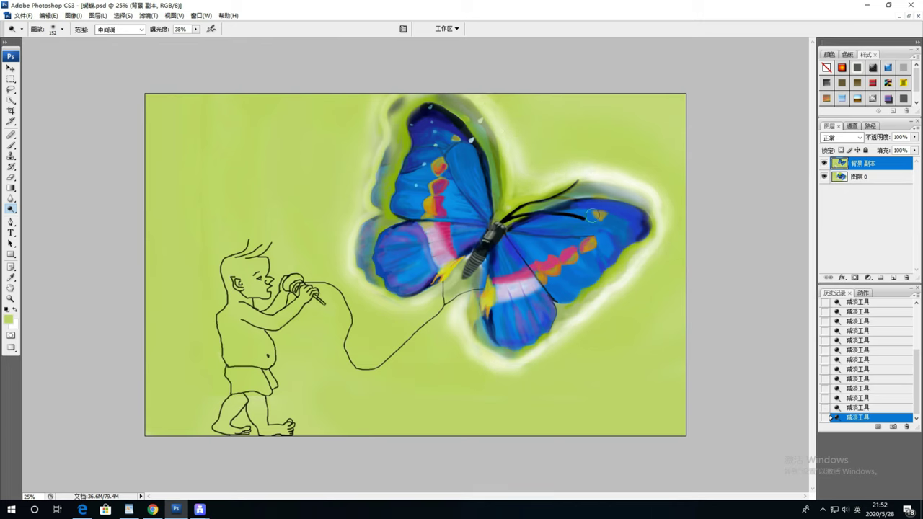
pyautogui.moveTo(469, 302); pyautogui.dragTo(542, 364)
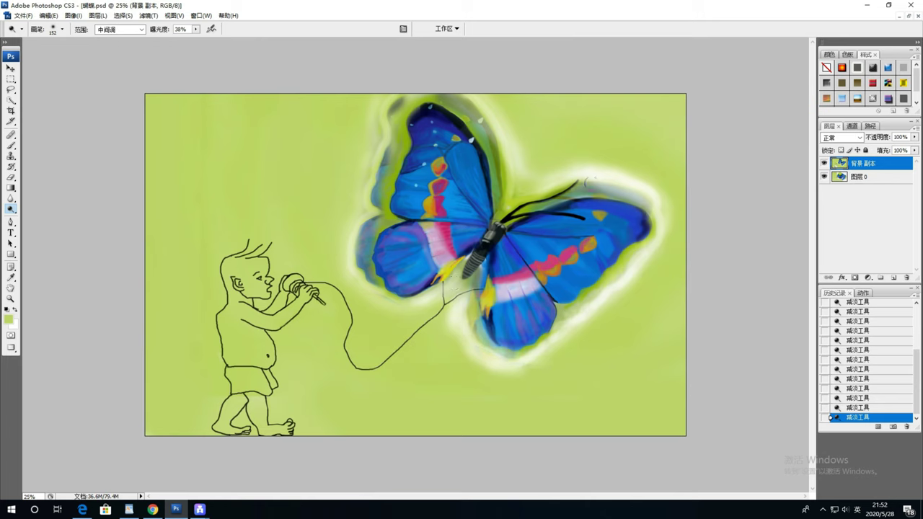
pyautogui.moveTo(585, 178); pyautogui.dragTo(511, 207)
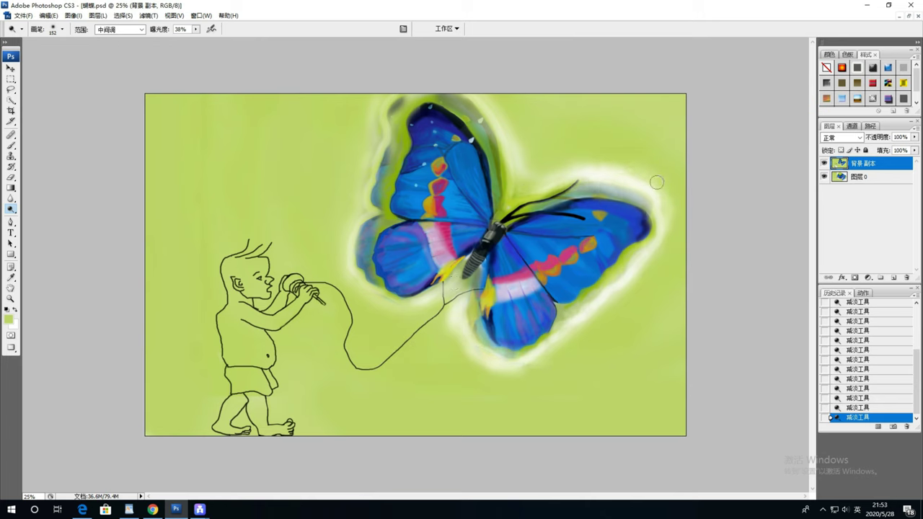
pyautogui.moveTo(460, 99); pyautogui.dragTo(560, 179)
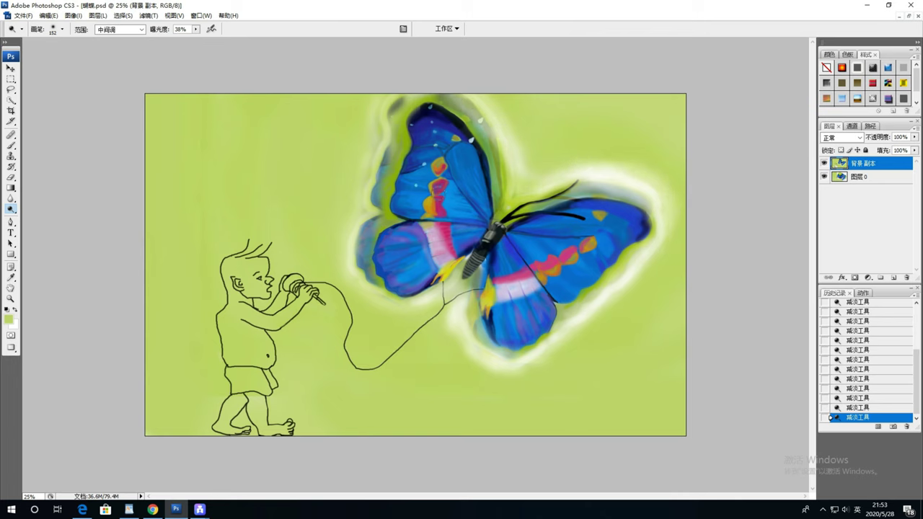
pyautogui.moveTo(438, 87); pyautogui.dragTo(374, 190)
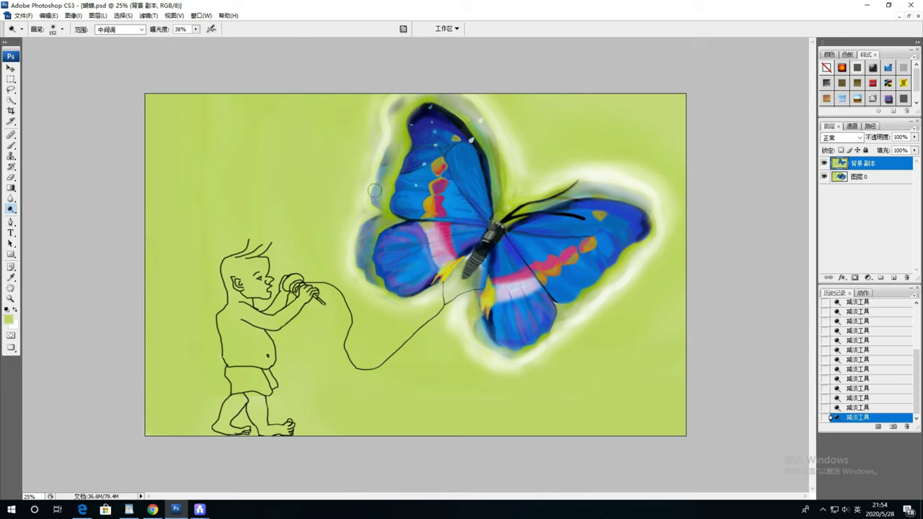
pyautogui.moveTo(393, 113)
pyautogui.mouseDown()
pyautogui.moveTo(366, 273)
pyautogui.moveTo(360, 264)
pyautogui.mouseUp()
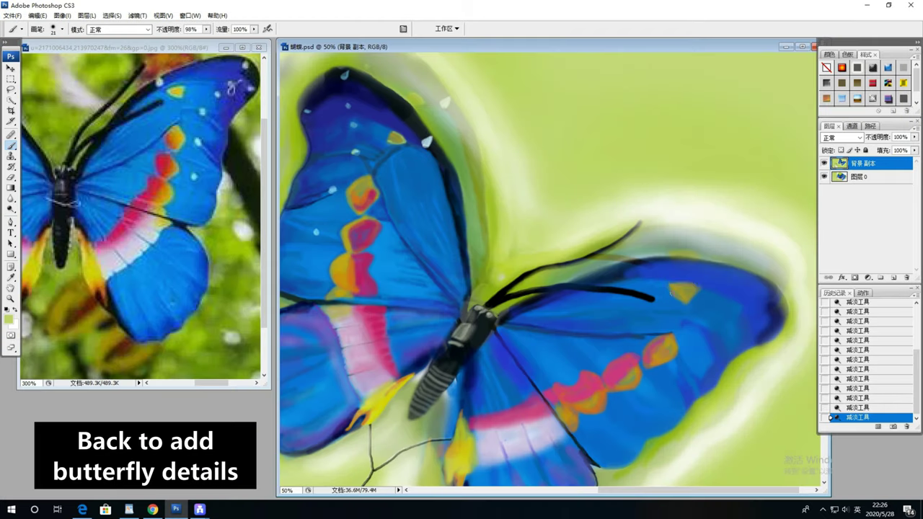
pyautogui.moveTo(669, 283)
pyautogui.mouseDown()
pyautogui.moveTo(697, 283)
pyautogui.moveTo(694, 297)
pyautogui.mouseUp()
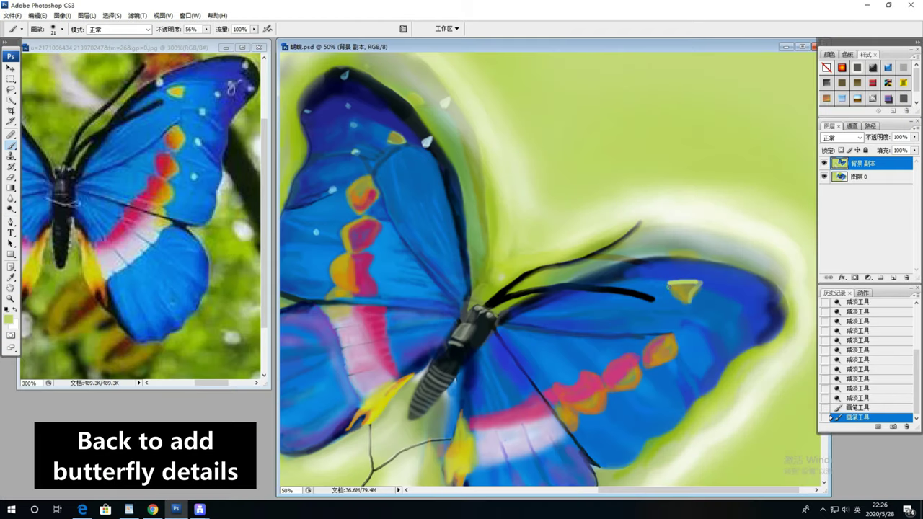
# - Dab light and cyan spots on the right wing
pyautogui.click(769, 324)
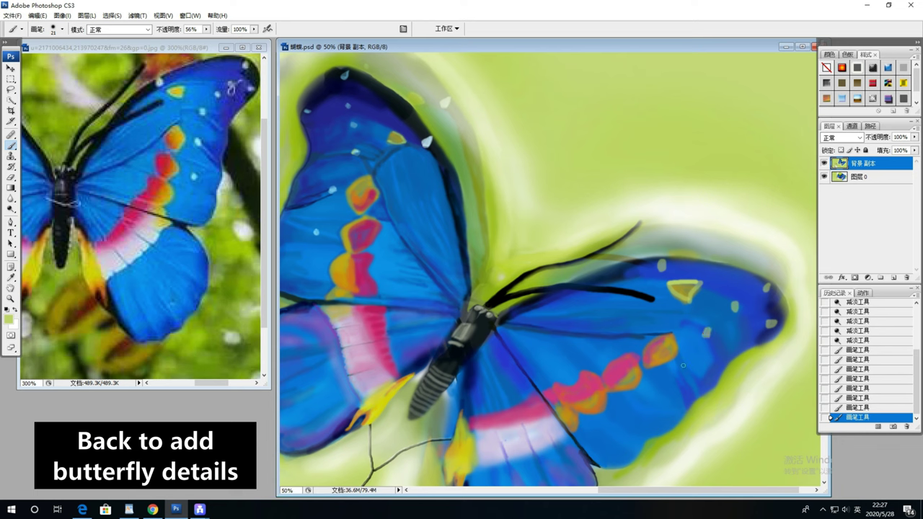
pyautogui.click(9, 318)
pyautogui.click(526, 322)
pyautogui.click(664, 267)
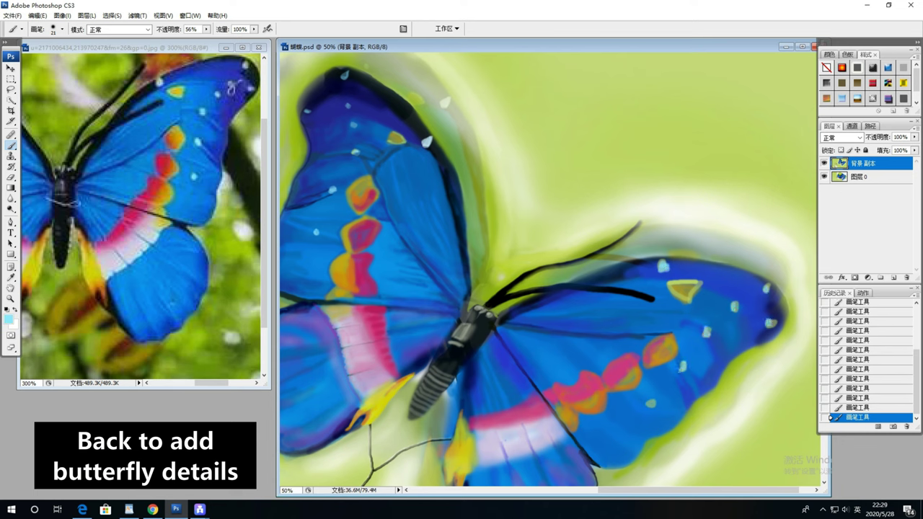
pyautogui.moveTo(548, 303); pyautogui.dragTo(582, 277)
# - Sample red from the reference photo, then blue from the wing, as paint colour
pyautogui.click(9, 319)
pyautogui.click(158, 189)
pyautogui.press('Return')
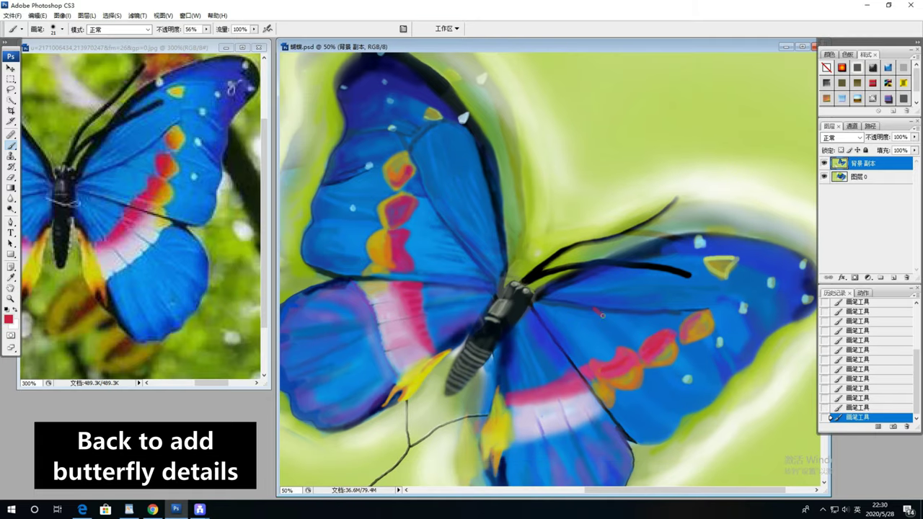
pyautogui.click(9, 319)
pyautogui.click(603, 320)
pyautogui.press('Return')
# - Set the brush to 32% opacity and 13 px size
pyautogui.press('3')
pyautogui.press('2')
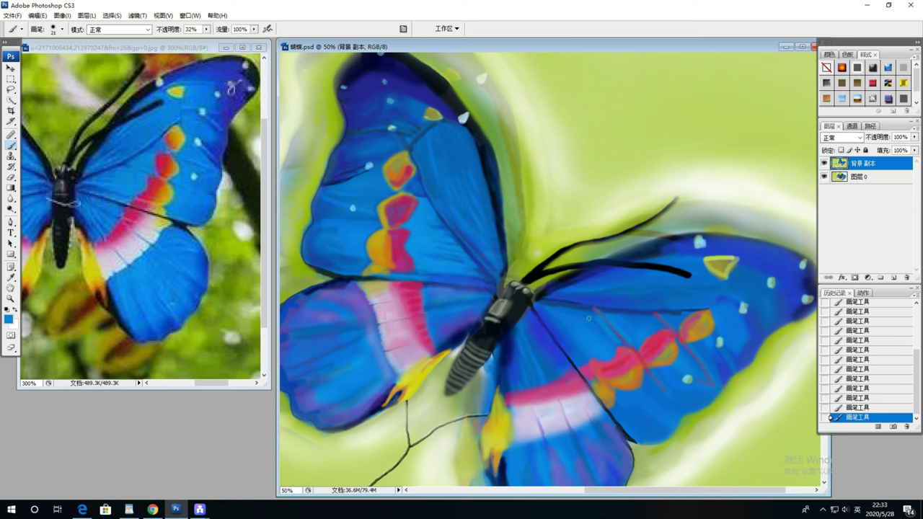
pyautogui.click(62, 29)
pyautogui.click(72, 93)
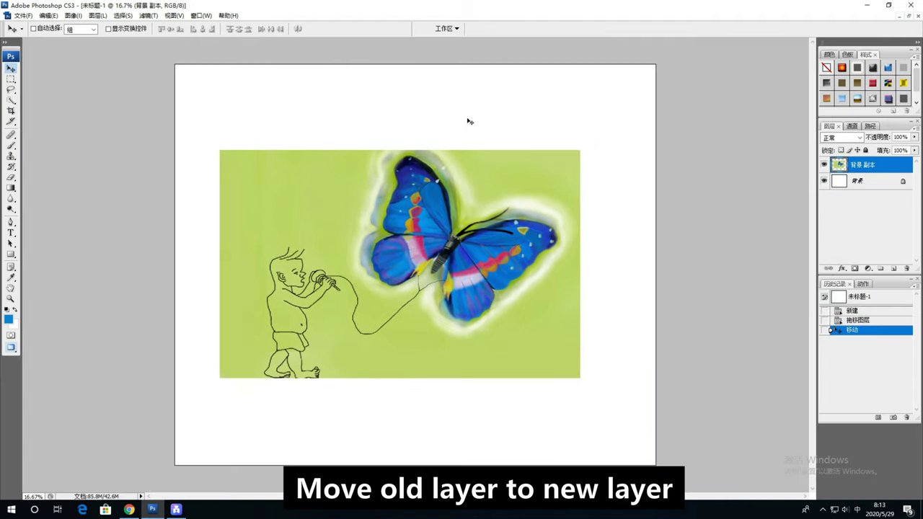
# - Marquee and transform the boy's section, then deselect
pyautogui.click(11, 78)
pyautogui.moveTo(216, 144)
pyautogui.mouseDown()
pyautogui.moveTo(346, 396)
pyautogui.moveTo(175, 82)
pyautogui.mouseUp()
pyautogui.hotkey('ctrl', 't')
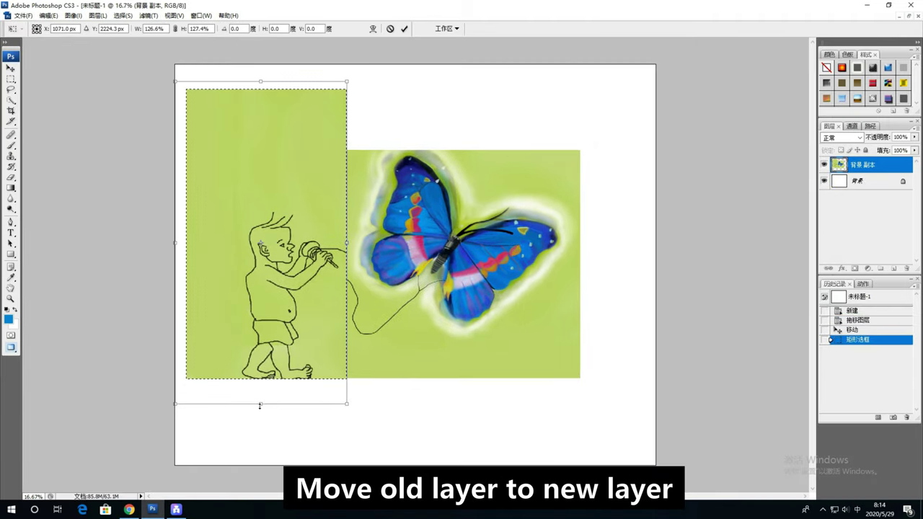
pyautogui.press('Return')
pyautogui.hotkey('ctrl', 'd')
# - Select the butterfly section, tilt it diagonally and move it up-right
pyautogui.moveTo(347, 151); pyautogui.dragTo(577, 340)
pyautogui.hotkey('ctrl', 't')
pyautogui.moveTo(480, 127)
pyautogui.mouseDown()
pyautogui.moveTo(575, 182)
pyautogui.moveTo(404, 339)
pyautogui.mouseUp()
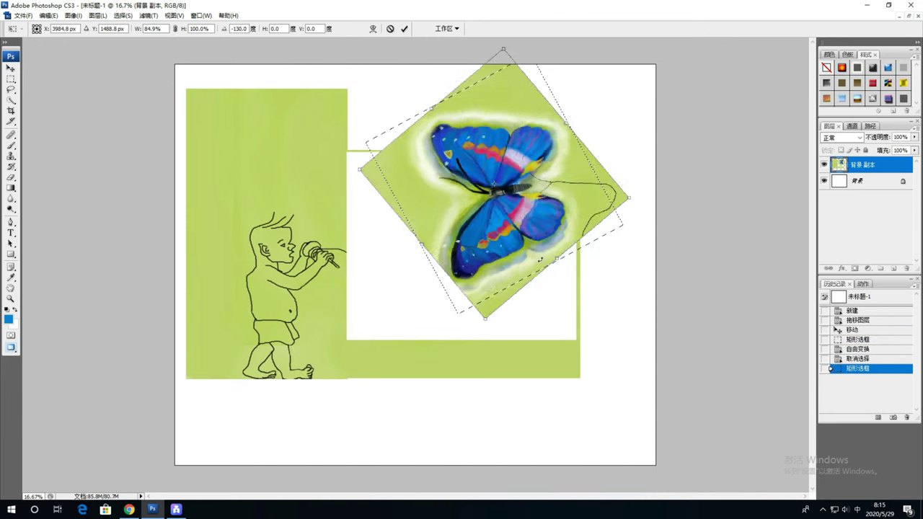
pyautogui.moveTo(498, 155); pyautogui.dragTo(512, 195)
pyautogui.press('Return')
pyautogui.hotkey('ctrl', 'd')
# - Enlarge the boy's section further
pyautogui.moveTo(177, 77); pyautogui.dragTo(366, 385)
pyautogui.hotkey('ctrl', 't')
pyautogui.moveTo(367, 231)
pyautogui.mouseDown()
pyautogui.moveTo(383, 192)
pyautogui.moveTo(363, 194)
pyautogui.mouseUp()
pyautogui.press('Return')
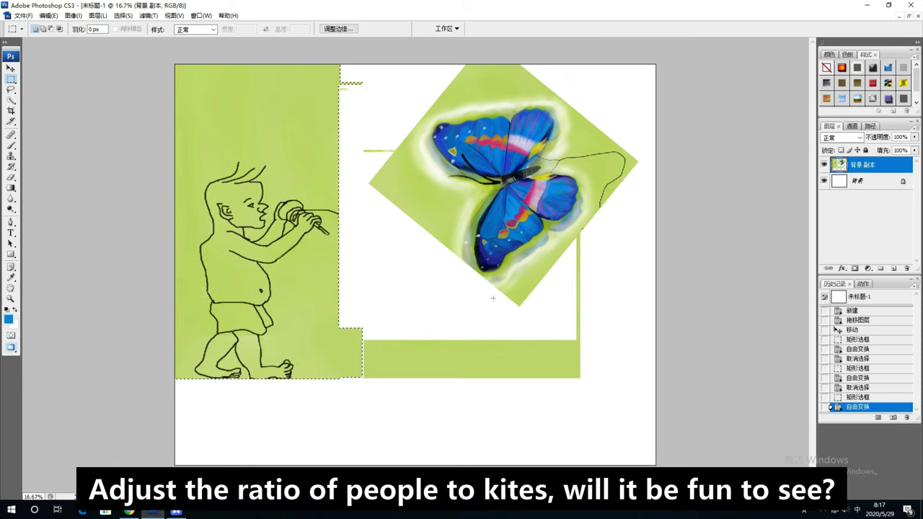
# - Merge visible layers and move the selected butterfly block up-right
pyautogui.moveTo(346, 82); pyautogui.dragTo(654, 313)
pyautogui.click(914, 126)
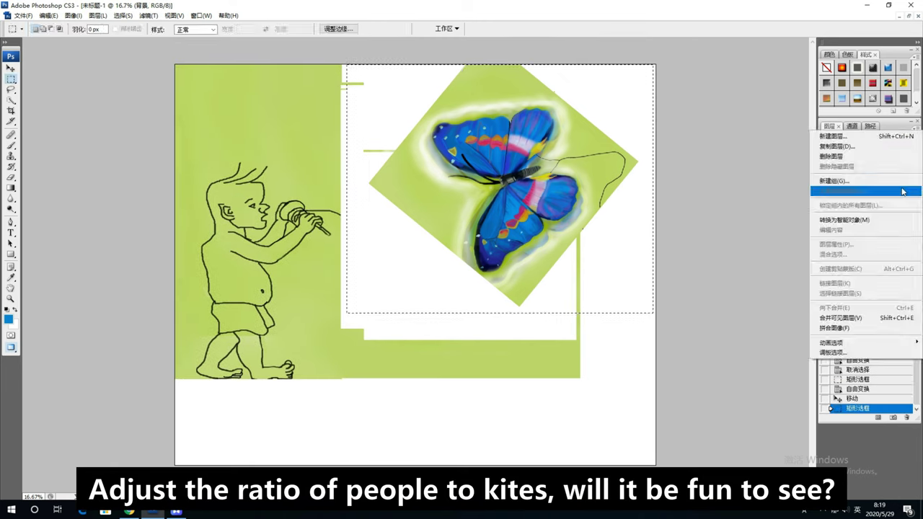
pyautogui.click(722, 392)
pyautogui.hotkey('ctrl', 't')
pyautogui.moveTo(504, 163); pyautogui.dragTo(558, 147)
pyautogui.press('Return')
pyautogui.hotkey('ctrl', 'd')
# - Paint background green over the microphone and the boy's hand
pyautogui.press('b')
pyautogui.click(62, 29)
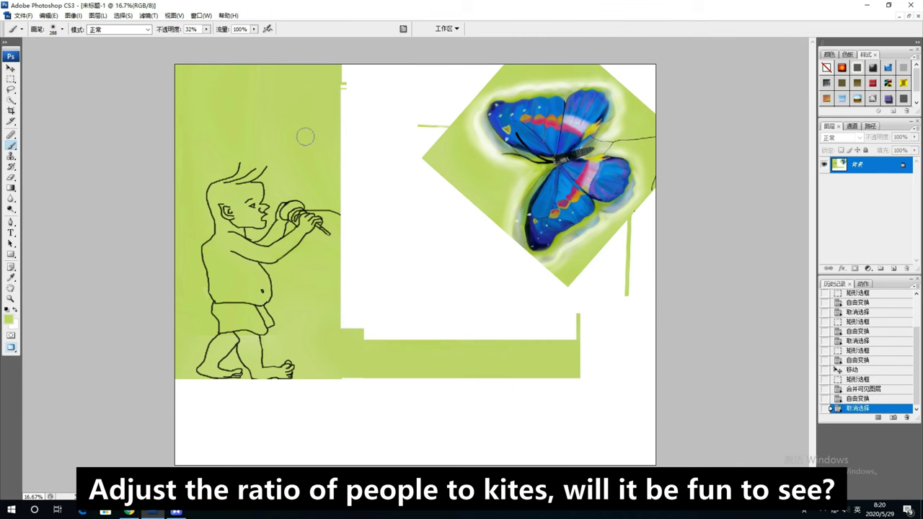
pyautogui.moveTo(306, 209); pyautogui.dragTo(339, 231)
pyautogui.moveTo(347, 181); pyautogui.dragTo(350, 252)
# - Marquee the boy figure and scale it up slightly
pyautogui.press('m')
pyautogui.moveTo(175, 134); pyautogui.dragTo(371, 381)
pyautogui.hotkey('ctrl', 't')
pyautogui.moveTo(371, 134); pyautogui.dragTo(389, 123)
pyautogui.press('Return')
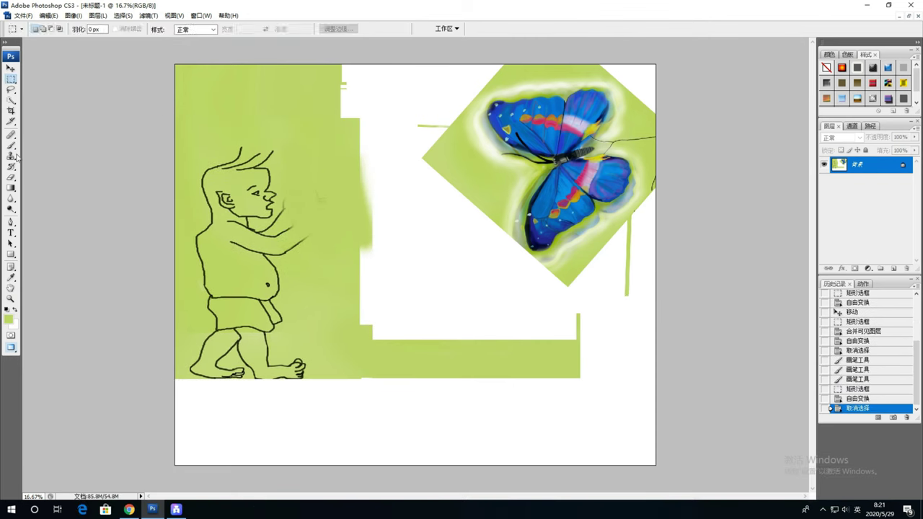
# - Reselect and re-transform the boy, then draw black lines to his left
pyautogui.hotkey('ctrl', '+')
pyautogui.hotkey('ctrl', '-')
pyautogui.moveTo(181, 119); pyautogui.dragTo(361, 381)
pyautogui.hotkey('ctrl', 't')
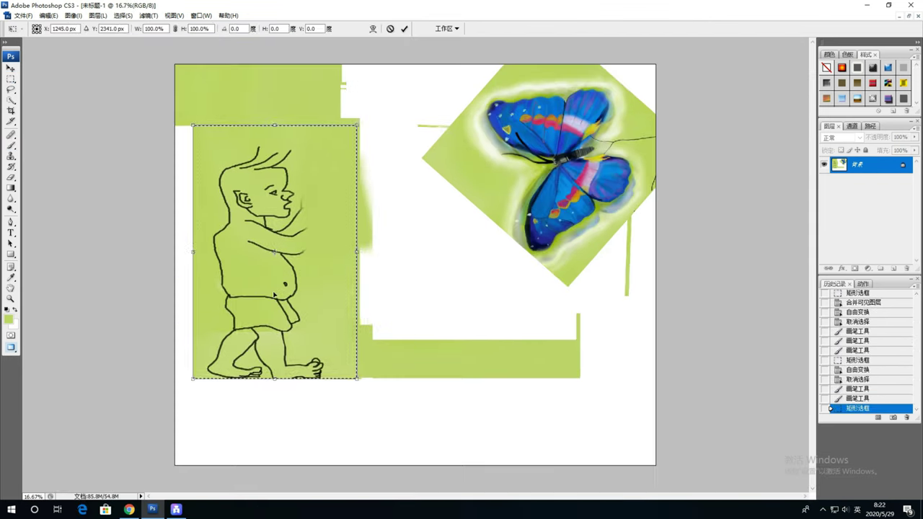
pyautogui.press('Return')
pyautogui.hotkey('ctrl', 'd')
pyautogui.click(62, 29)
pyautogui.moveTo(209, 157)
pyautogui.mouseDown()
pyautogui.moveTo(260, 220)
pyautogui.moveTo(231, 238)
pyautogui.mouseUp()
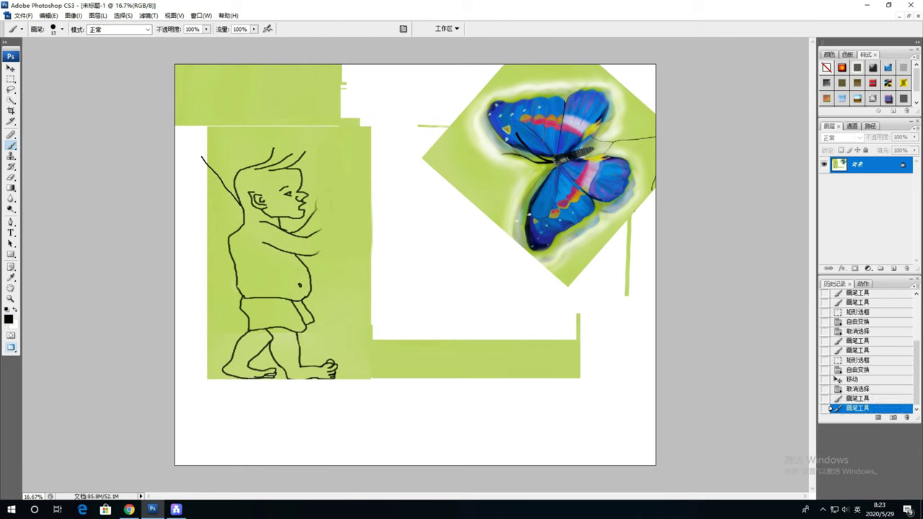
# - Sketch trial arm strokes at the left of the boy, then revert them
pyautogui.hotkey('ctrl', '+')
pyautogui.moveTo(85, 140); pyautogui.dragTo(65, 188)
pyautogui.moveTo(116, 128); pyautogui.dragTo(75, 140)
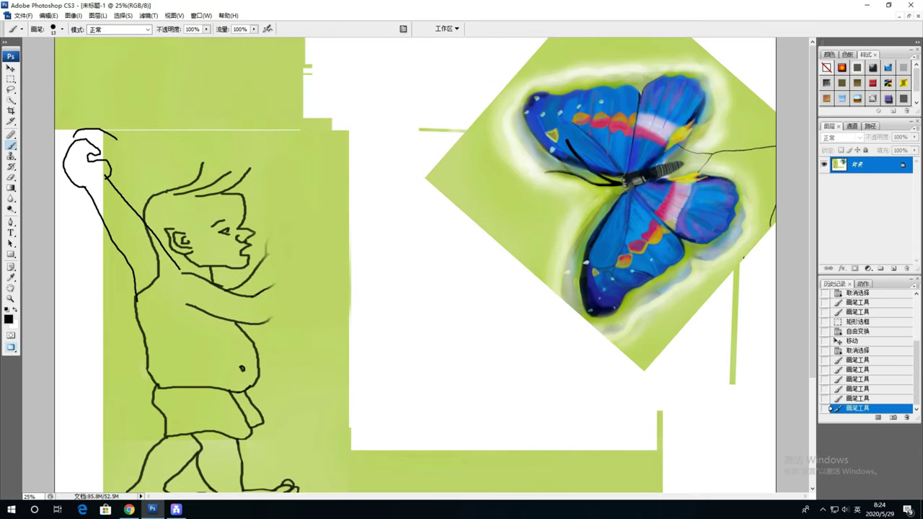
pyautogui.hotkey('ctrl', '-')
# - Paint the white areas around the boy solid green with a very large brush
pyautogui.click(859, 350)
pyautogui.click(62, 29)
pyautogui.moveTo(197, 238); pyautogui.dragTo(195, 404)
pyautogui.moveTo(375, 72)
pyautogui.mouseDown()
pyautogui.moveTo(406, 340)
pyautogui.moveTo(649, 375)
pyautogui.mouseUp()
pyautogui.moveTo(447, 282)
pyautogui.mouseDown()
pyautogui.moveTo(427, 81)
pyautogui.moveTo(635, 87)
pyautogui.mouseUp()
pyautogui.moveTo(634, 180); pyautogui.dragTo(642, 238)
pyautogui.moveTo(650, 396); pyautogui.dragTo(339, 389)
pyautogui.moveTo(650, 419)
pyautogui.mouseDown()
pyautogui.moveTo(192, 412)
pyautogui.moveTo(395, 394)
pyautogui.moveTo(657, 404)
pyautogui.mouseUp()
pyautogui.hotkey('ctrl', 'z')
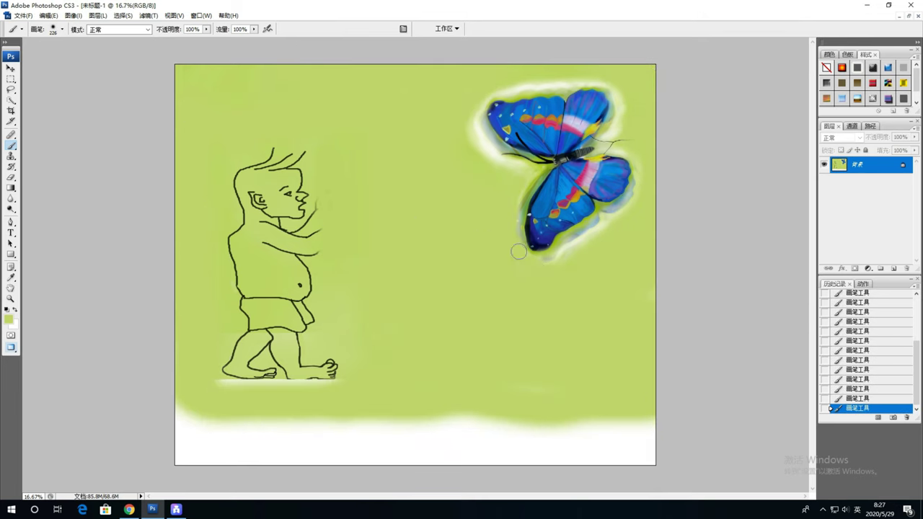
# - Draw the boy's raised arm lines above his head with a small black brush
pyautogui.hotkey('ctrl', '+')
pyautogui.rightClick(135, 211)
pyautogui.press('Return')
pyautogui.moveTo(124, 181); pyautogui.dragTo(171, 241)
pyautogui.hotkey('ctrl', 'z')
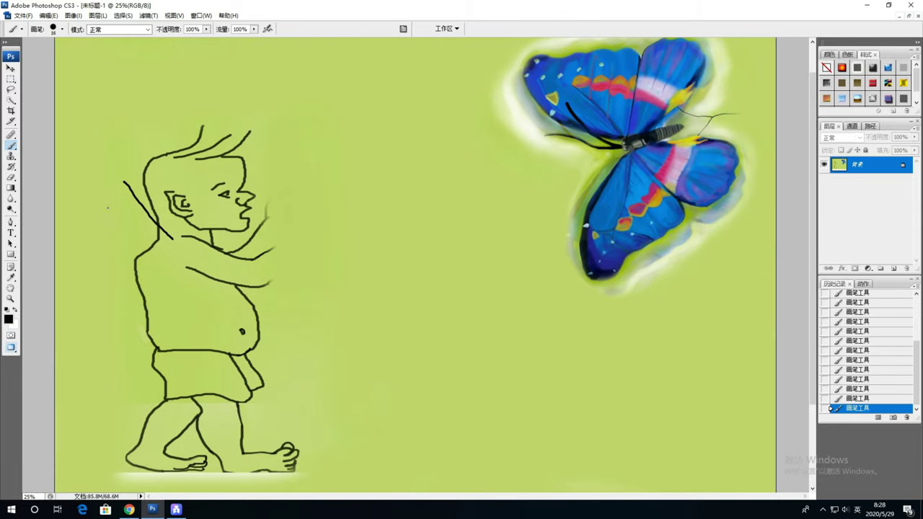
pyautogui.moveTo(72, 127); pyautogui.dragTo(133, 259)
pyautogui.moveTo(88, 114); pyautogui.dragTo(134, 202)
pyautogui.hotkey('ctrl', 'z')
pyautogui.moveTo(73, 138); pyautogui.dragTo(137, 256)
pyautogui.moveTo(98, 123); pyautogui.dragTo(177, 238)
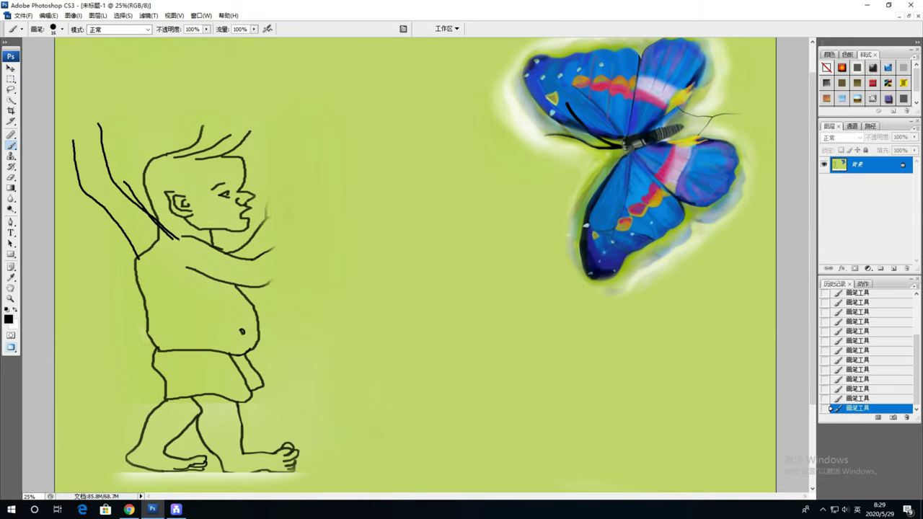
# - Paint green over stray black line bits near the boy's face and hair
pyautogui.rightClick(309, 158)
pyautogui.press('Return')
pyautogui.hotkey('ctrl', '+')
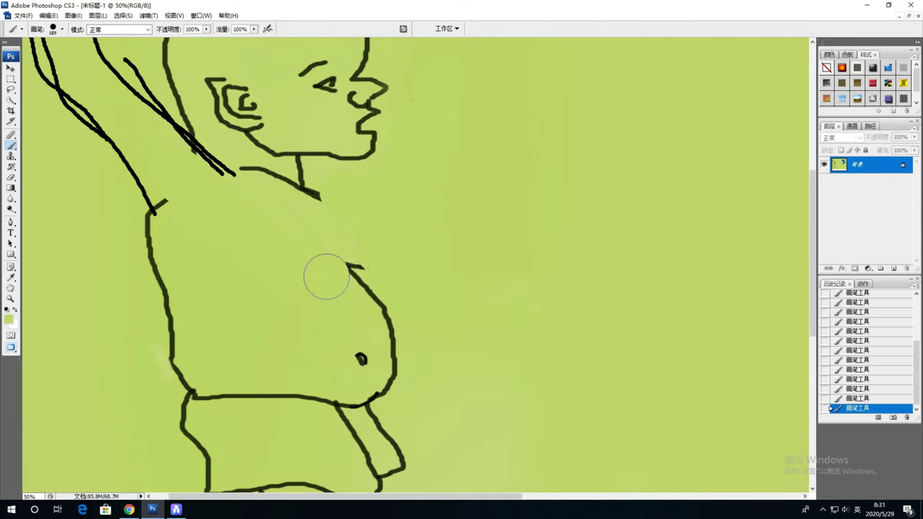
pyautogui.moveTo(326, 277); pyautogui.dragTo(362, 378)
pyautogui.moveTo(139, 208); pyautogui.dragTo(177, 184)
pyautogui.press('[')
pyautogui.press('[')
pyautogui.press('[')
pyautogui.hotkey('ctrl', '-')
# - Draw the inner arm lines and the fingers gripping the reel
pyautogui.click(53, 29)
pyautogui.moveTo(116, 210); pyautogui.dragTo(138, 273)
pyautogui.moveTo(94, 209); pyautogui.dragTo(131, 302)
pyautogui.hotkey('ctrl', '+')
pyautogui.hotkey('ctrl', '+')
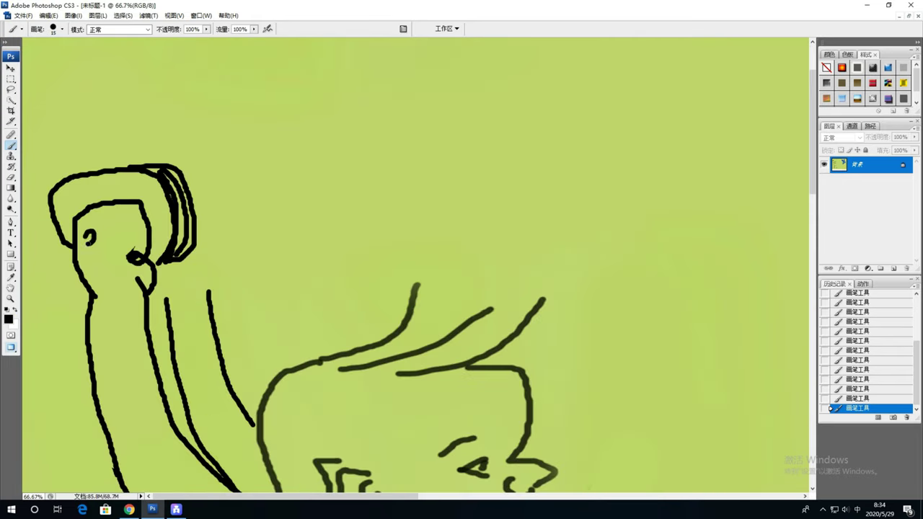
pyautogui.hotkey('ctrl', 'z')
pyautogui.moveTo(83, 233); pyautogui.dragTo(131, 262)
pyautogui.hotkey('ctrl', 'z')
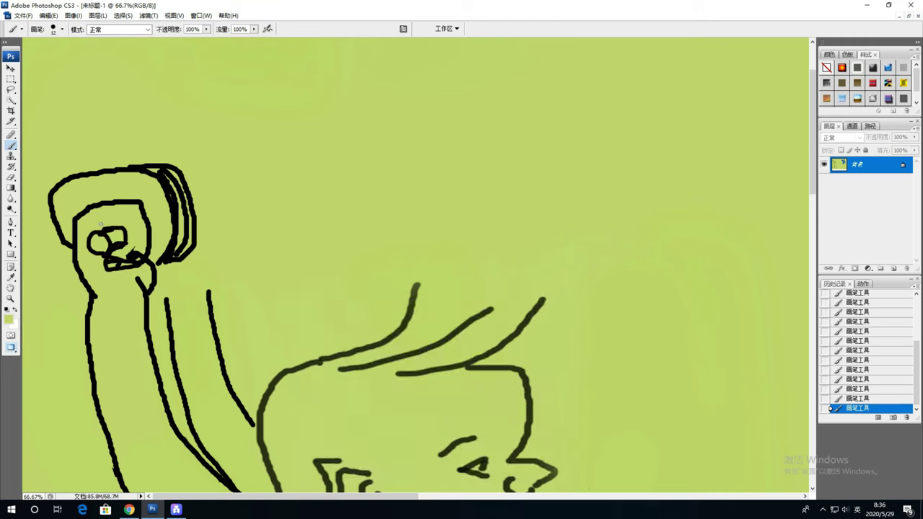
# - Thin the brush while zoomed close on the fist, then choose black paint
pyautogui.hotkey('ctrl', '+')
pyautogui.hotkey('ctrl', '+')
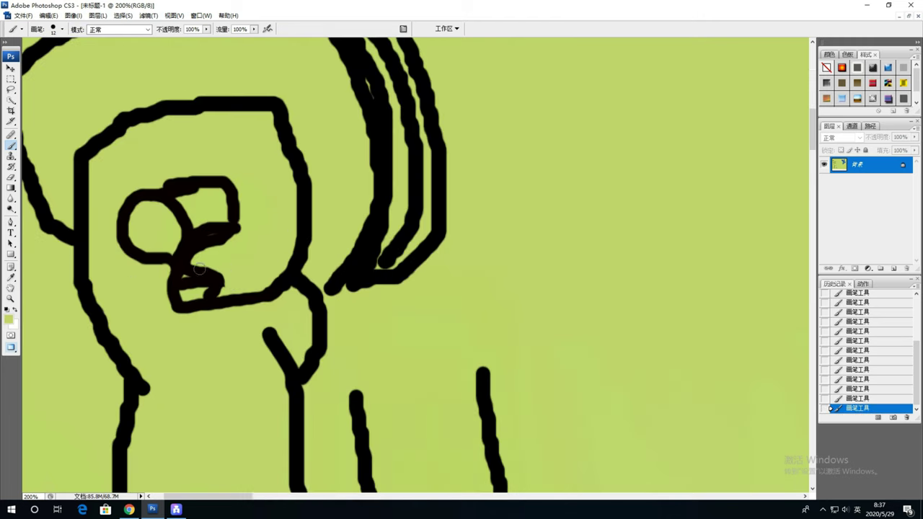
pyautogui.click(62, 29)
pyautogui.moveTo(29, 61); pyautogui.dragTo(18, 60)
pyautogui.press('Return')
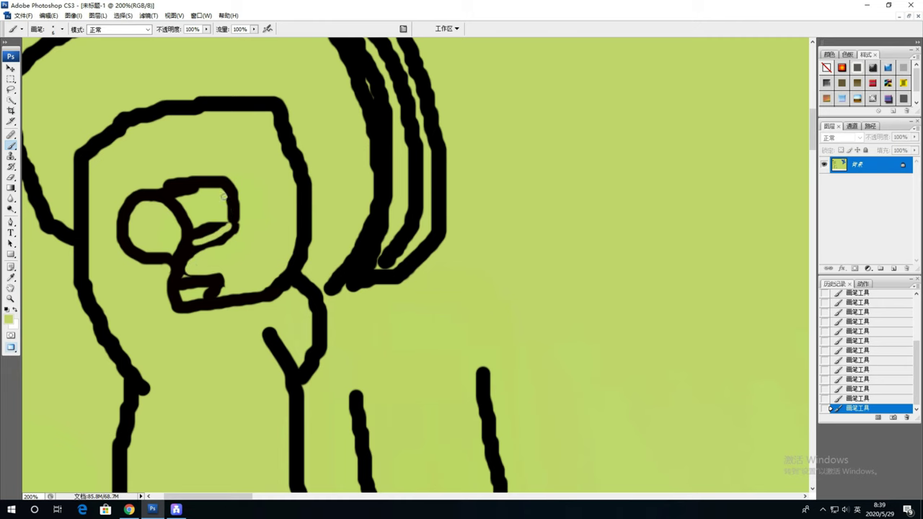
pyautogui.hotkey('ctrl', '-')
pyautogui.hotkey('ctrl', '-')
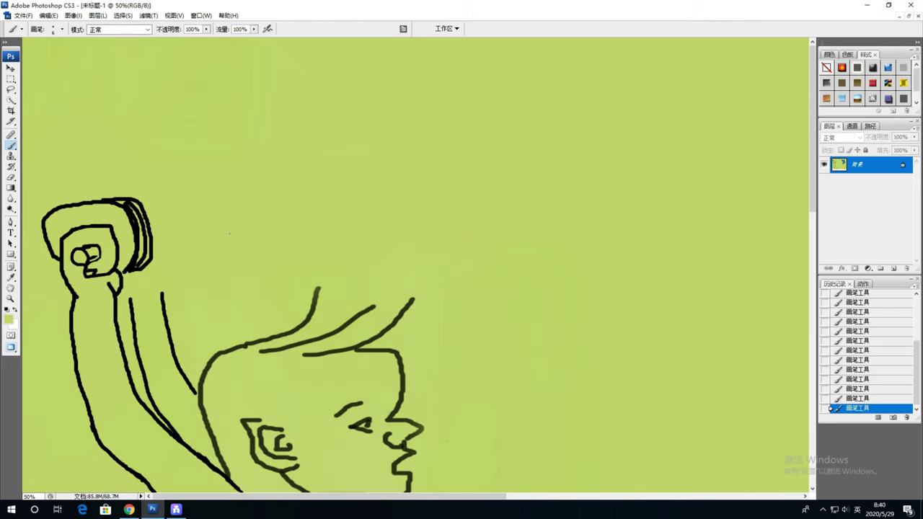
pyautogui.click(8, 318)
pyautogui.press('Return')
# - Touch up the head's left outline and sample the canvas green as paint colour
pyautogui.moveTo(50, 205); pyautogui.dragTo(72, 263)
pyautogui.keyDown('alt'); pyautogui.click(109, 217); pyautogui.keyUp('alt')
pyautogui.click(62, 29)
pyautogui.moveTo(19, 60); pyautogui.dragTo(39, 61)
pyautogui.press('Return')
# - Cover stray parts of the head outline with green at close zoom
pyautogui.hotkey('ctrl', '+')
pyautogui.hotkey('ctrl', '+')
pyautogui.press(']')
pyautogui.press(']')
pyautogui.press(']')
pyautogui.press(']')
pyautogui.press(']')
pyautogui.moveTo(131, 356); pyautogui.dragTo(135, 303)
pyautogui.press('[')
pyautogui.press('[')
pyautogui.press('[')
pyautogui.moveTo(137, 412); pyautogui.dragTo(162, 426)
pyautogui.hotkey('ctrl', '-')
pyautogui.hotkey('ctrl', '-')
pyautogui.hotkey('ctrl', '-')
pyautogui.keyDown('ctrl'); pyautogui.keyDown('alt'); pyautogui.click(324, 261); pyautogui.keyUp('alt'); pyautogui.keyUp('ctrl')
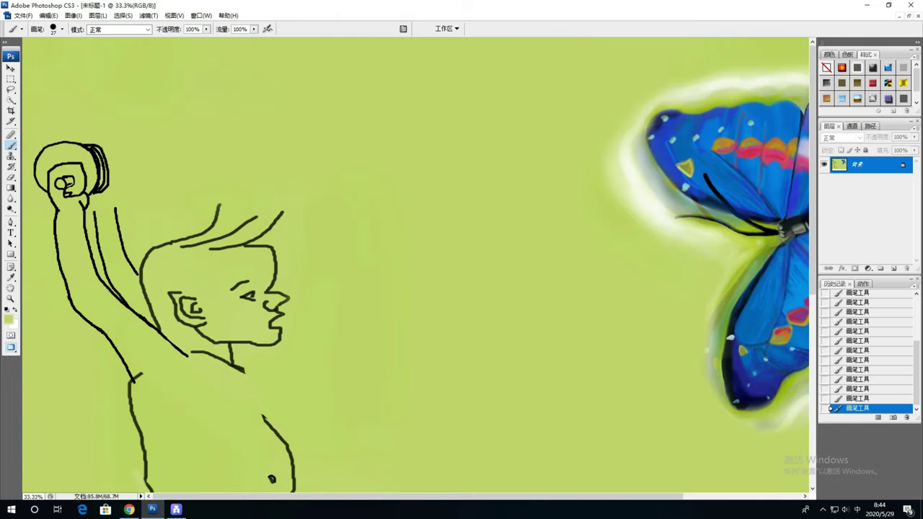
# - Outline both sides of the reel with a 10 px brush, then review the head and arms
pyautogui.click(62, 29)
pyautogui.click(29, 115)
pyautogui.moveTo(106, 148); pyautogui.dragTo(107, 189)
pyautogui.moveTo(88, 142)
pyautogui.mouseDown()
pyautogui.moveTo(112, 145)
pyautogui.moveTo(98, 196)
pyautogui.mouseUp()
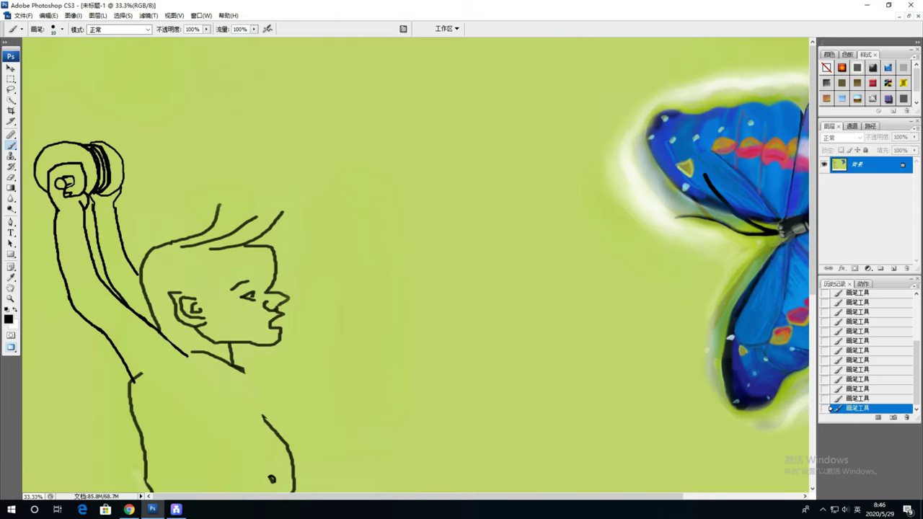
pyautogui.hotkey('ctrl', '+')
pyautogui.hotkey('ctrl', '-')
pyautogui.hotkey('ctrl', '-')
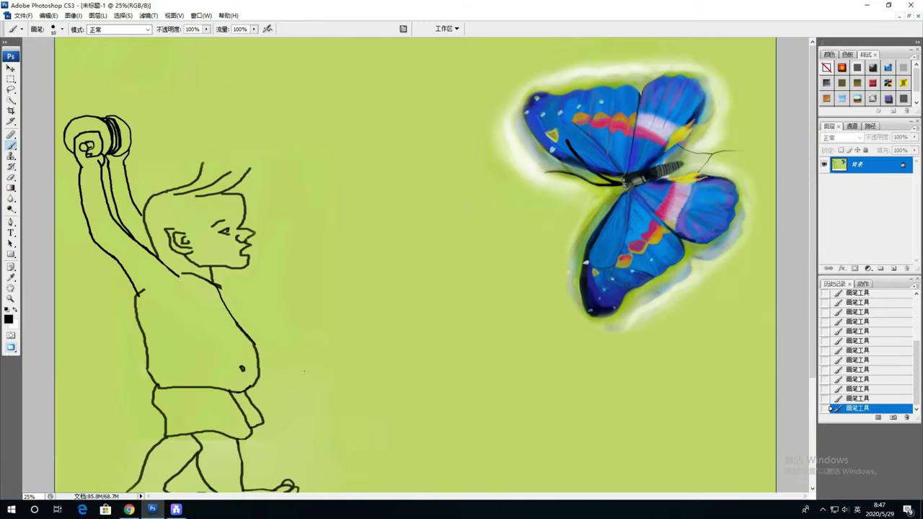
pyautogui.hotkey('ctrl', '-')
pyautogui.hotkey('ctrl', '+')
pyautogui.hotkey('ctrl', '+')
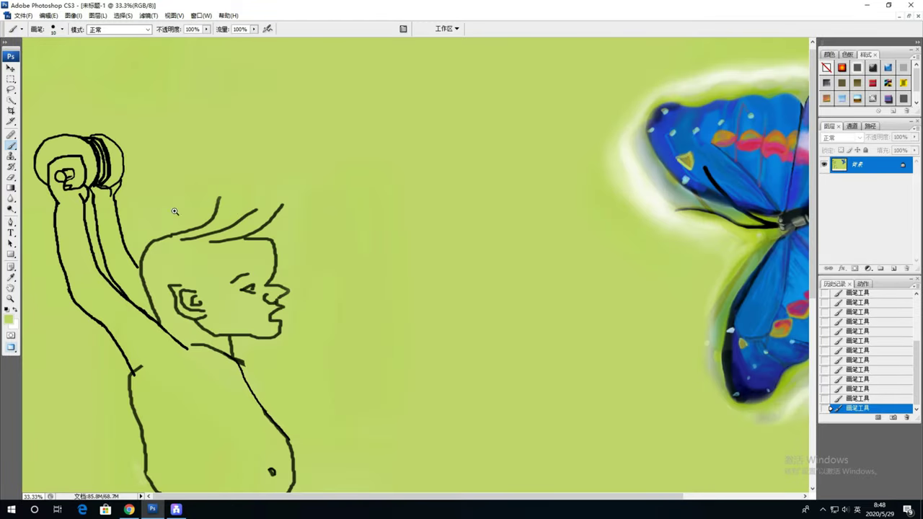
pyautogui.hotkey('ctrl', '+')
# - Lighten the heel line, firm up the faded leg line and smooth the foot outline bump
pyautogui.scroll(-5, 214, 316)
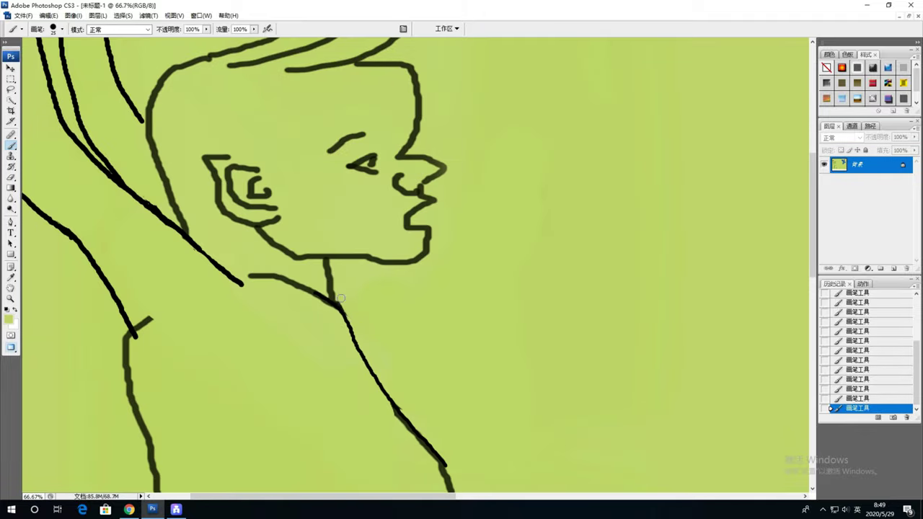
pyautogui.scroll(-3, 359, 309)
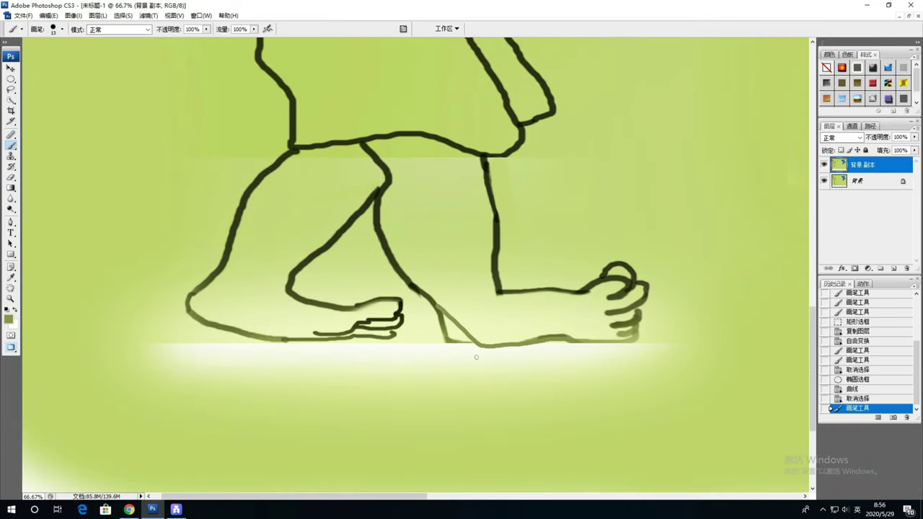
pyautogui.moveTo(438, 339); pyautogui.dragTo(441, 357)
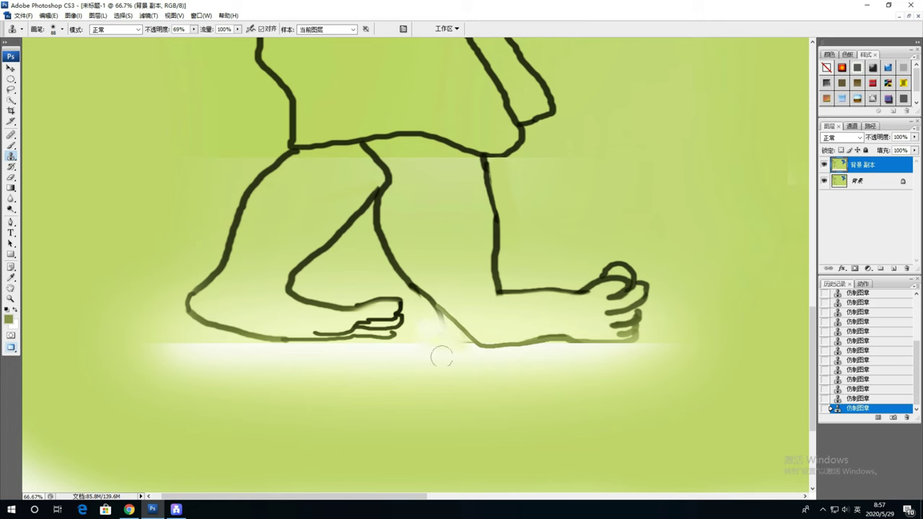
pyautogui.scroll(2, 447, 335)
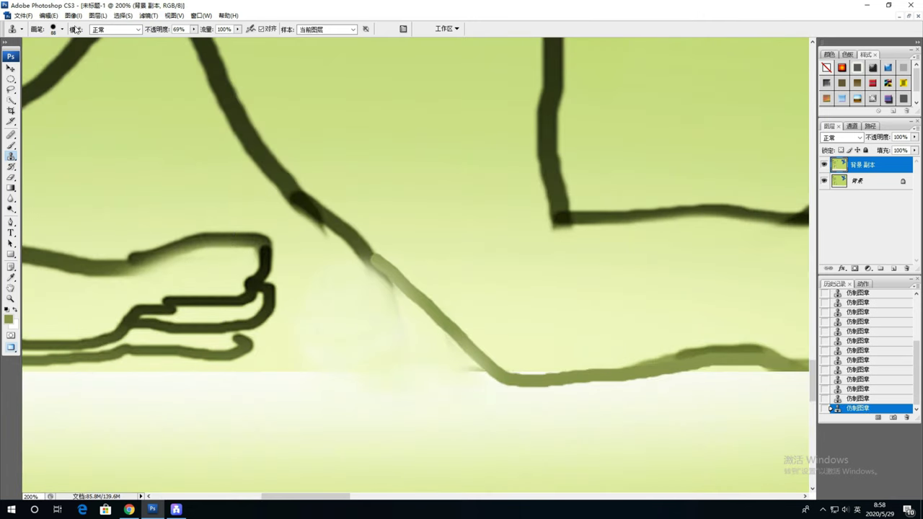
pyautogui.moveTo(347, 271); pyautogui.dragTo(469, 377)
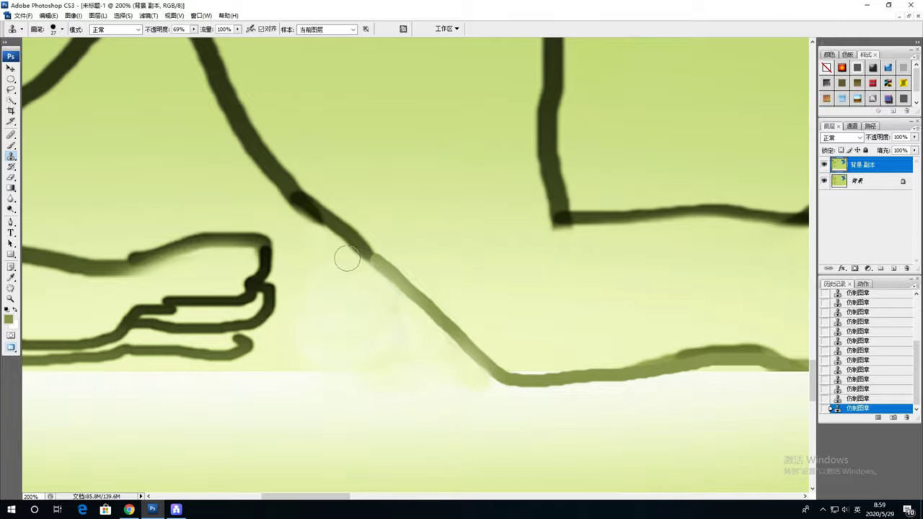
pyautogui.scroll(-2, 396, 313)
pyautogui.scroll(2, 351, 336)
pyautogui.moveTo(292, 297)
pyautogui.mouseDown()
pyautogui.moveTo(417, 181)
pyautogui.moveTo(510, 142)
pyautogui.moveTo(494, 114)
pyautogui.mouseUp()
pyautogui.scroll(-2, 549, 185)
pyautogui.scroll(-2, 329, 298)
# - Hand-letter a black signature and 2020 at lower left, then adjust the string path's third anchor
pyautogui.press('c')
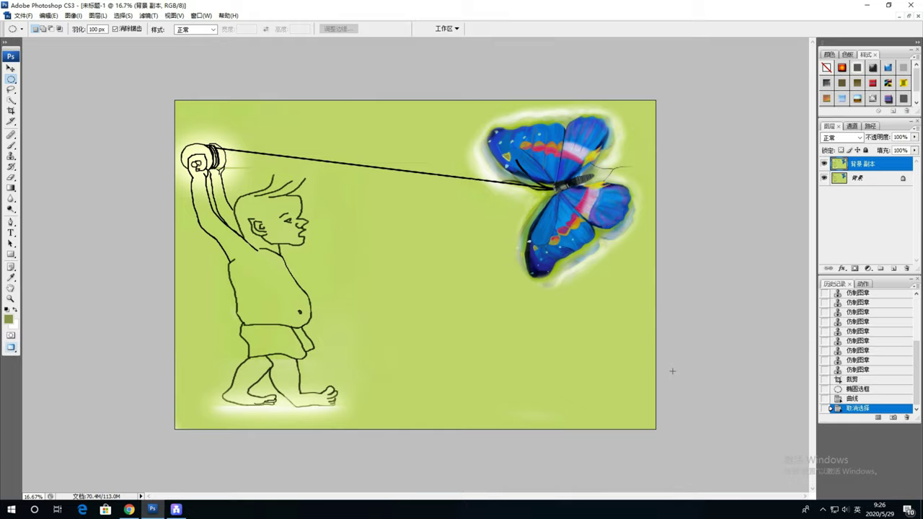
pyautogui.scroll(2, 426, 406)
pyautogui.press('b')
pyautogui.click(22, 29)
pyautogui.click(8, 319)
pyautogui.moveTo(89, 419)
pyautogui.mouseDown()
pyautogui.moveTo(153, 405)
pyautogui.moveTo(166, 407)
pyautogui.moveTo(170, 431)
pyautogui.mouseUp()
pyautogui.moveTo(179, 422); pyautogui.dragTo(197, 431)
pyautogui.moveTo(207, 421); pyautogui.dragTo(207, 422)
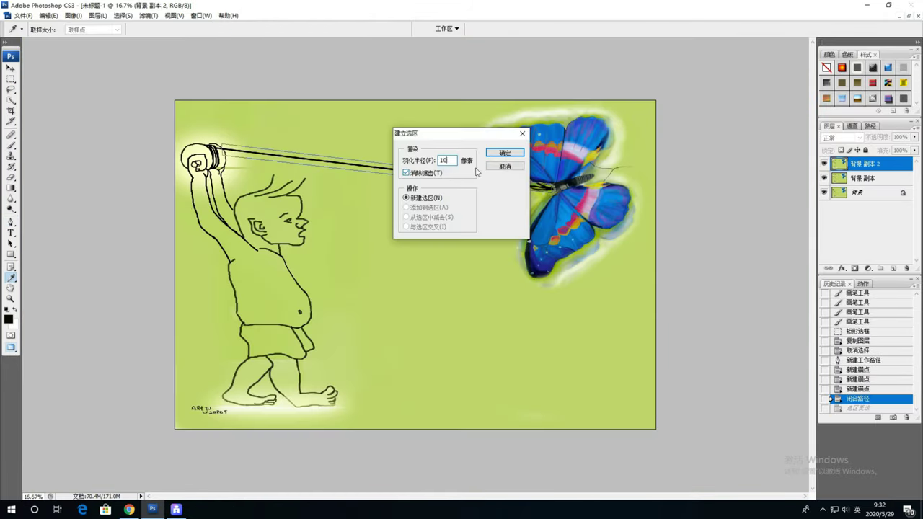
pyautogui.moveTo(885, 398); pyautogui.dragTo(884, 370)
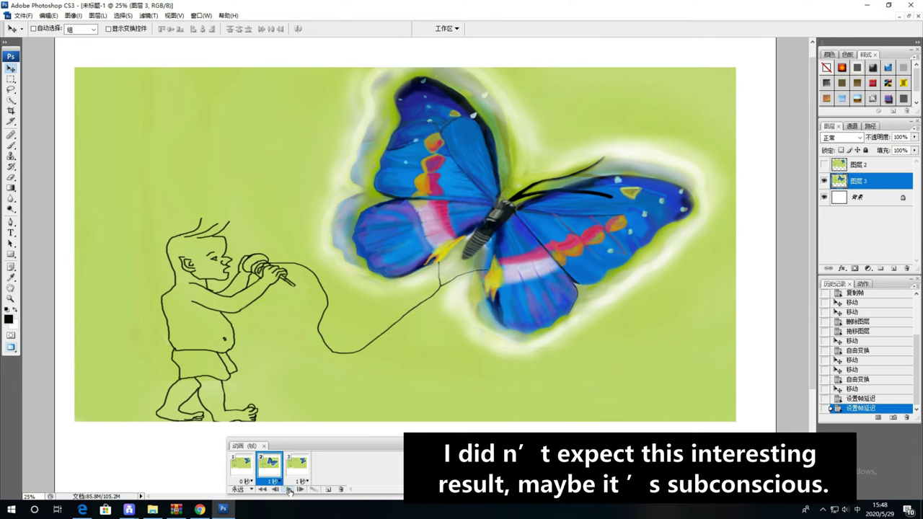
# - Play the three-frame boy-and-butterfly animation from the Animation panel
pyautogui.click(289, 490)
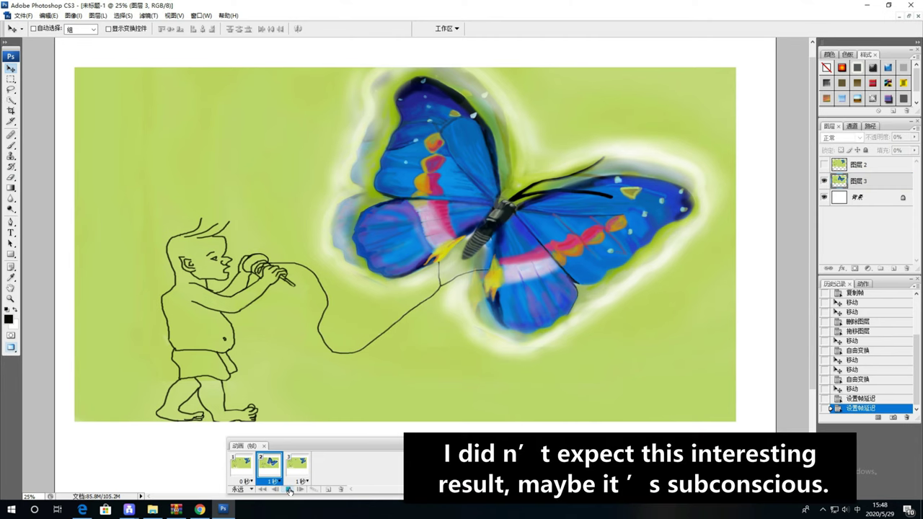